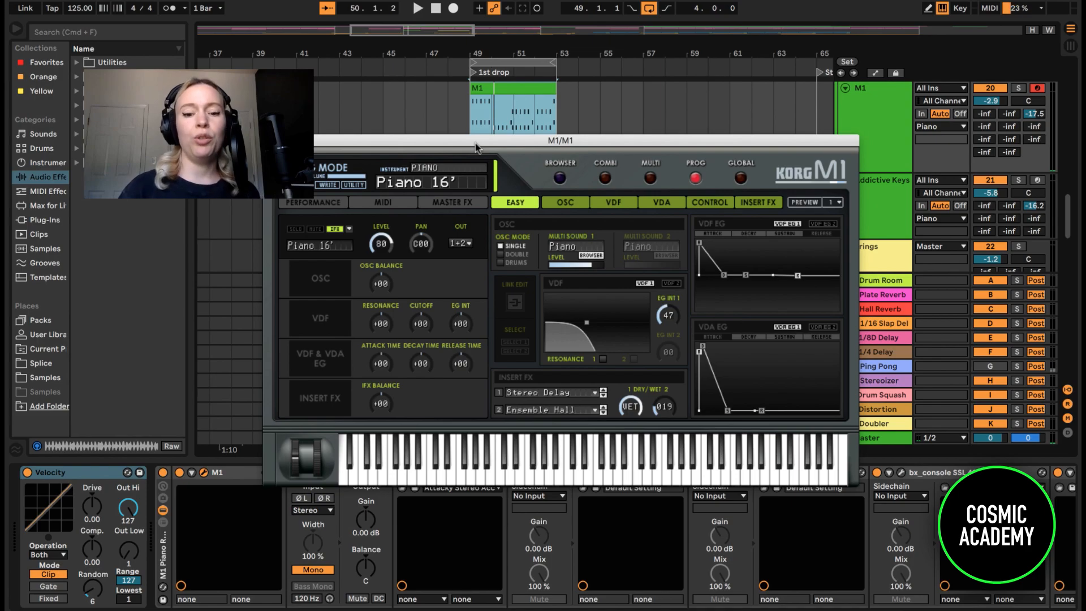
- Load the Piano 16' program in the Korg M1 from the browser's Piano instrument category
{"action": "left_click_drag", "start_coordinate": [476, 147], "coordinate": [466, 145]}
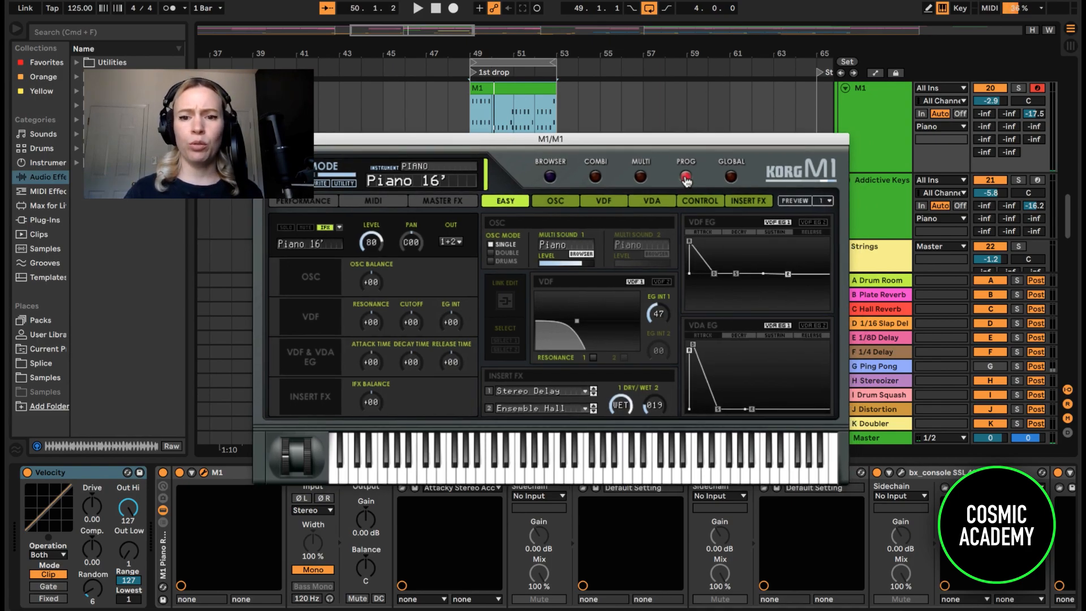
{"action": "left_click", "coordinate": [549, 177]}
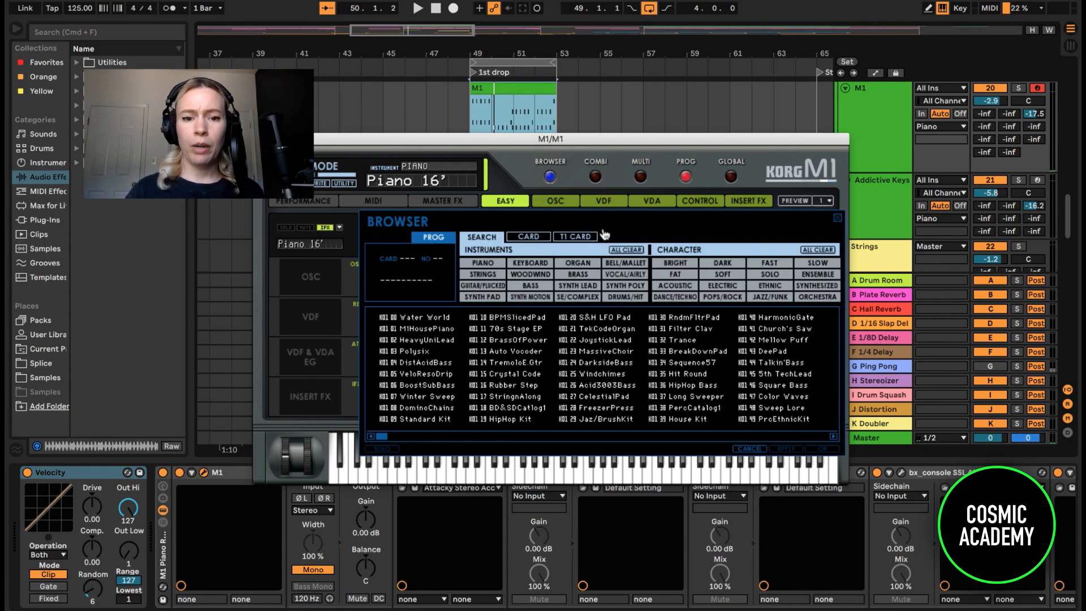
{"action": "left_click", "coordinate": [482, 263]}
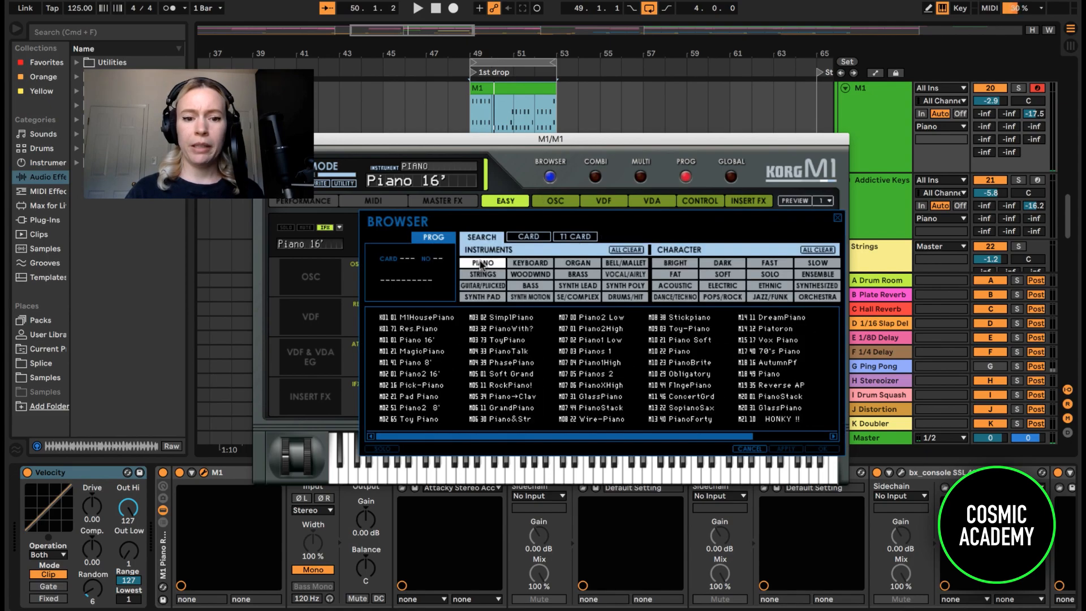
{"action": "double_click", "coordinate": [412, 341]}
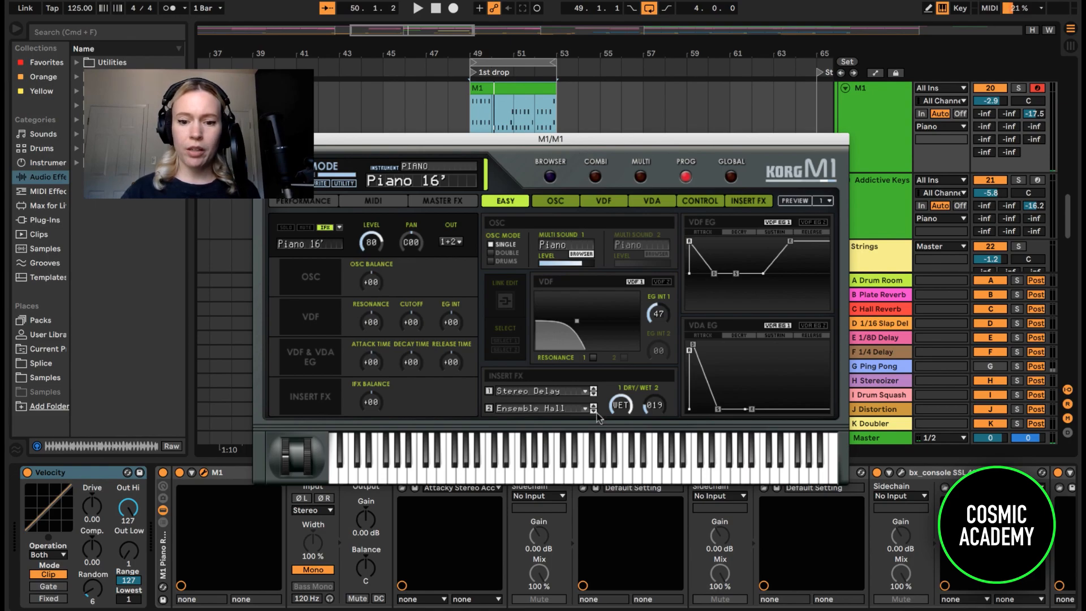
- Shorten the decay of the M1's VDF envelope slightly by moving its decay point earlier
{"action": "left_click", "coordinate": [489, 390]}
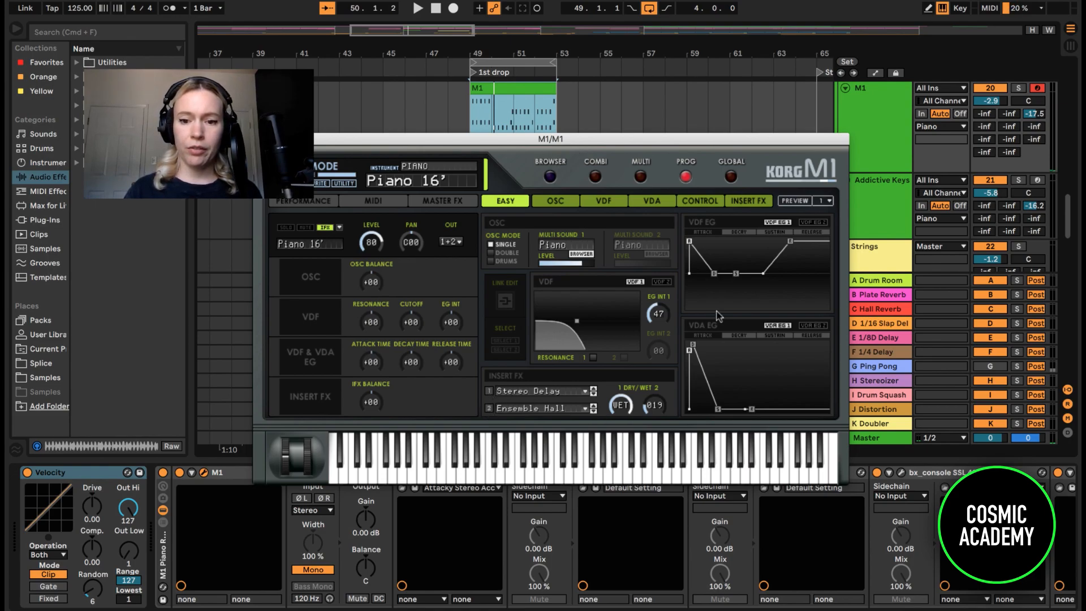
{"action": "left_click_drag", "start_coordinate": [714, 273], "coordinate": [708, 274]}
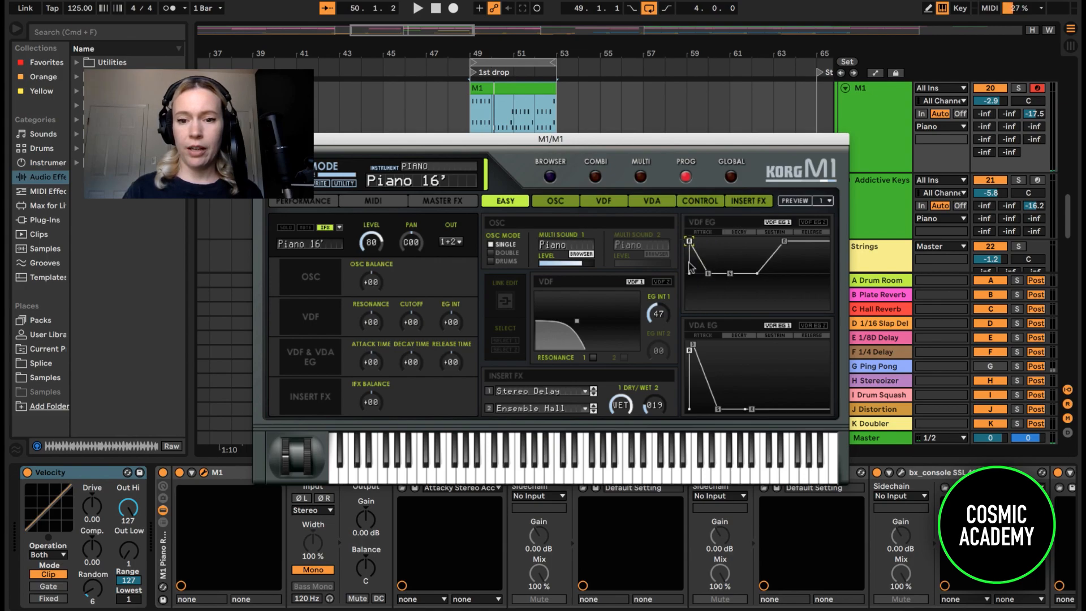
{"action": "left_click", "coordinate": [691, 353]}
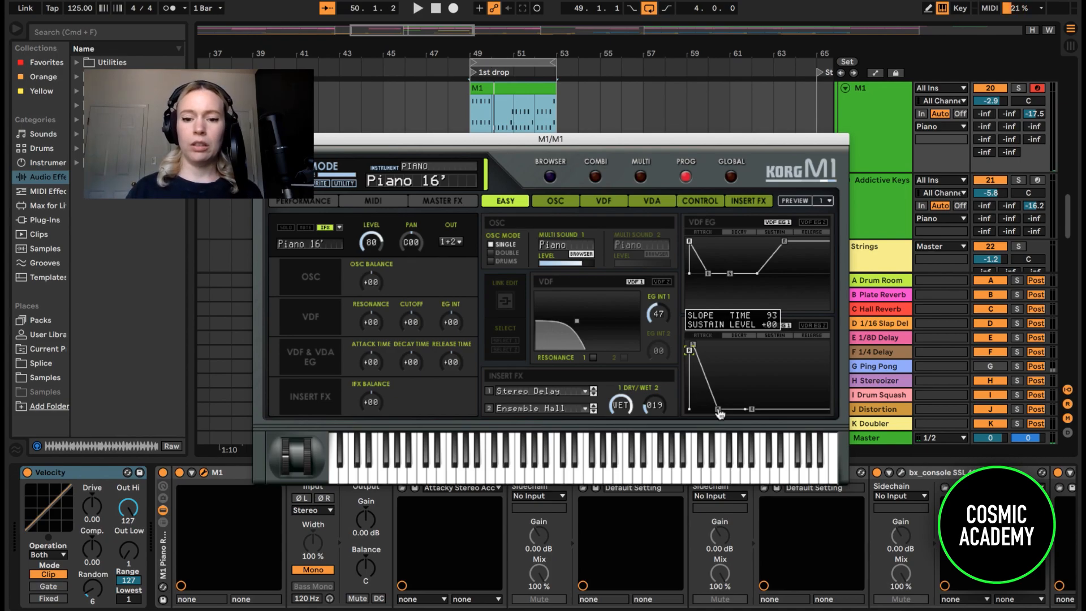
{"action": "left_click_drag", "start_coordinate": [706, 275], "coordinate": [705, 274]}
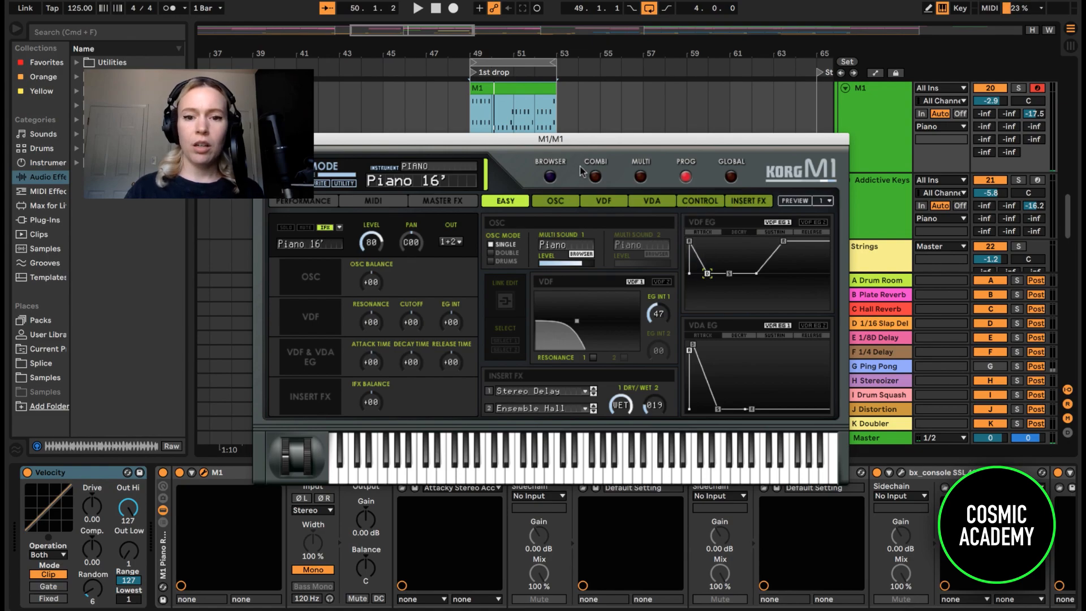
- View the Addictive Keys instrument with its Studio Grand preset on the Addictive Keys track, and close its window
{"action": "left_click", "coordinate": [863, 203]}
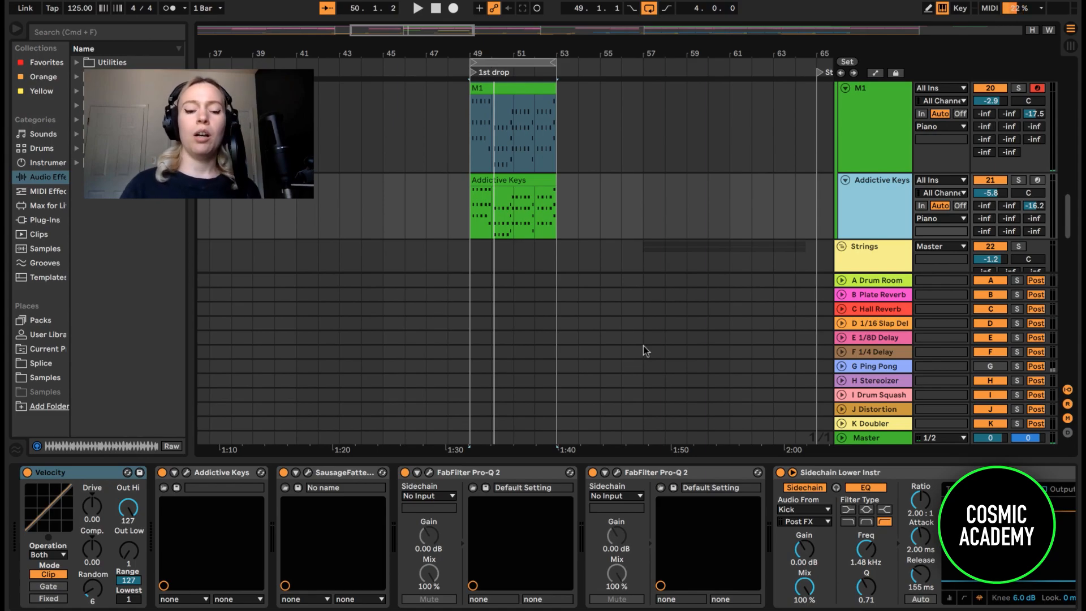
{"action": "left_click", "coordinate": [529, 179]}
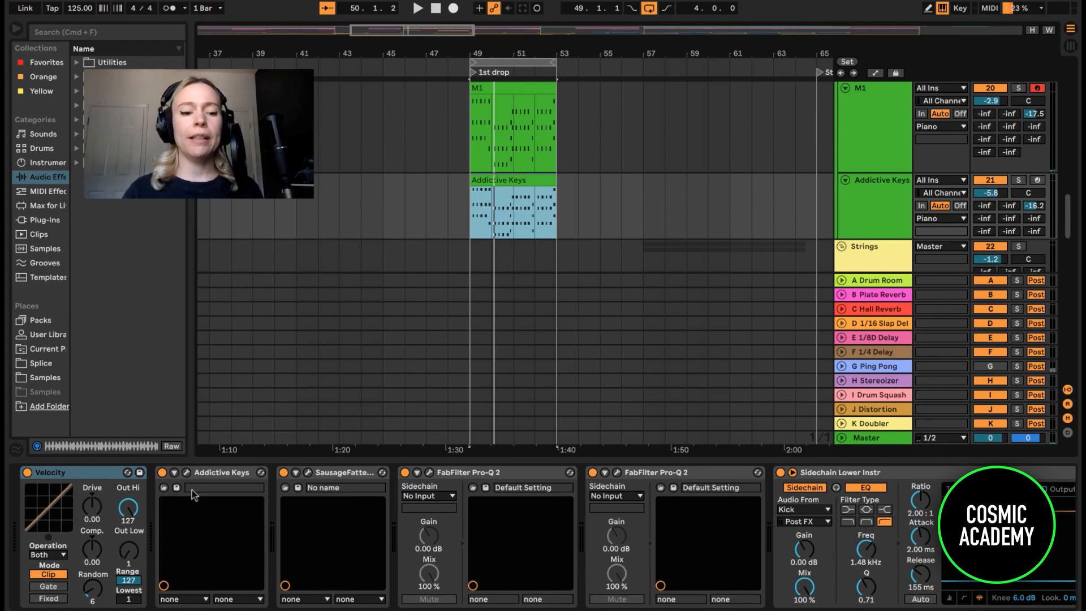
{"action": "left_click", "coordinate": [185, 473]}
{"action": "left_click_drag", "start_coordinate": [472, 34], "coordinate": [564, 44]}
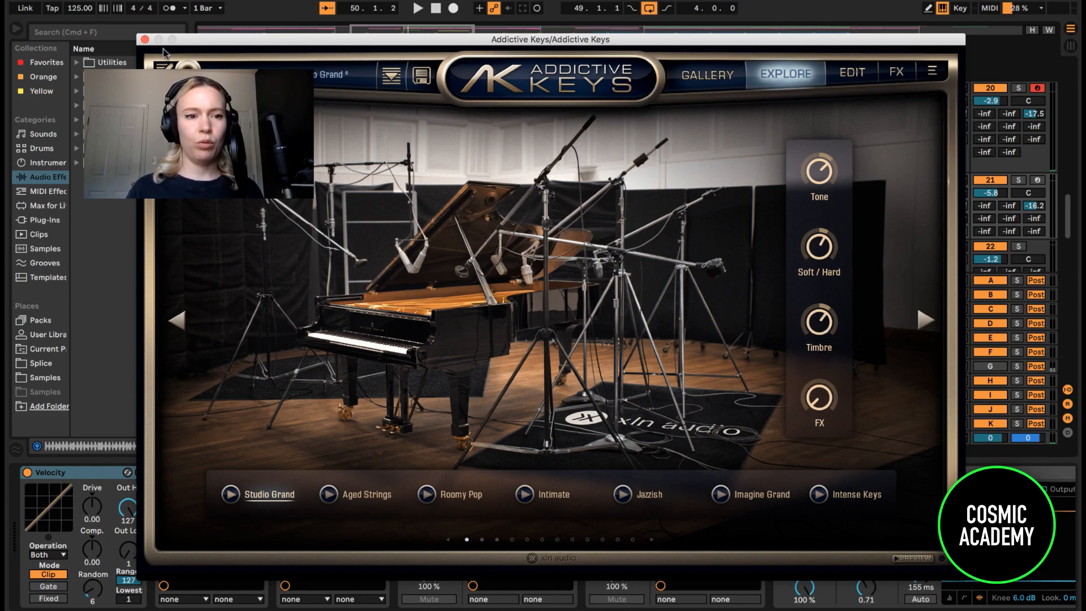
{"action": "left_click", "coordinate": [145, 39]}
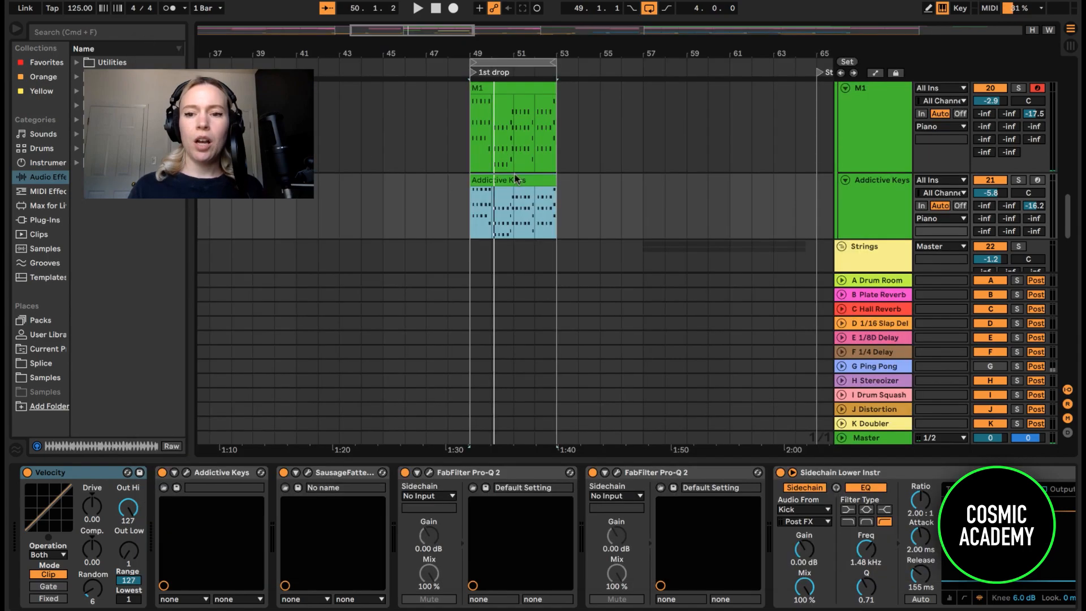
- Compare the device chains of the M1 and Addictive Keys tracks
{"action": "left_click", "coordinate": [886, 196]}
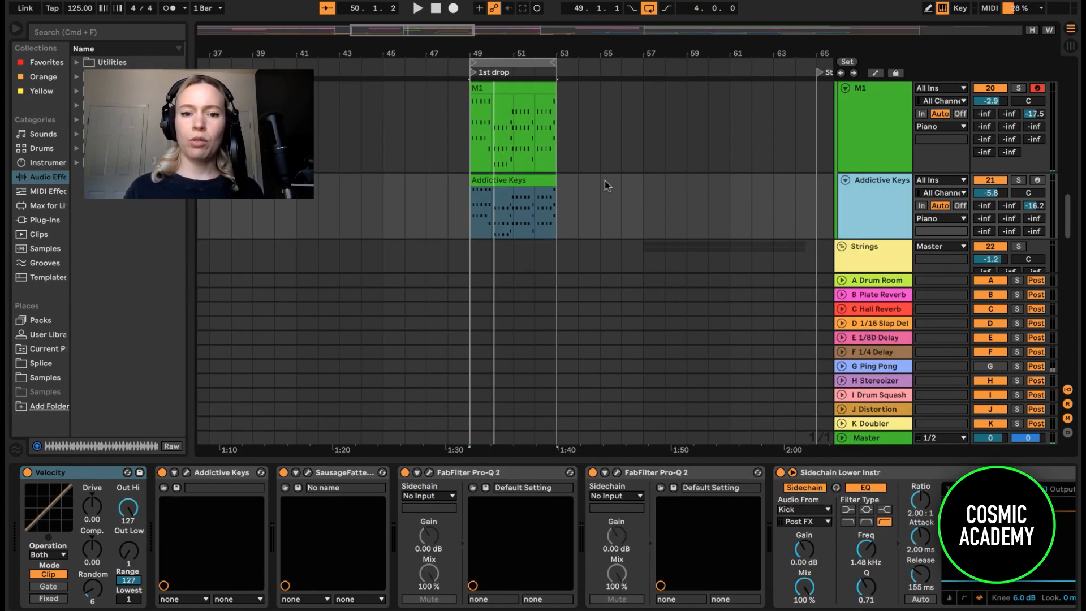
{"action": "left_click", "coordinate": [506, 111]}
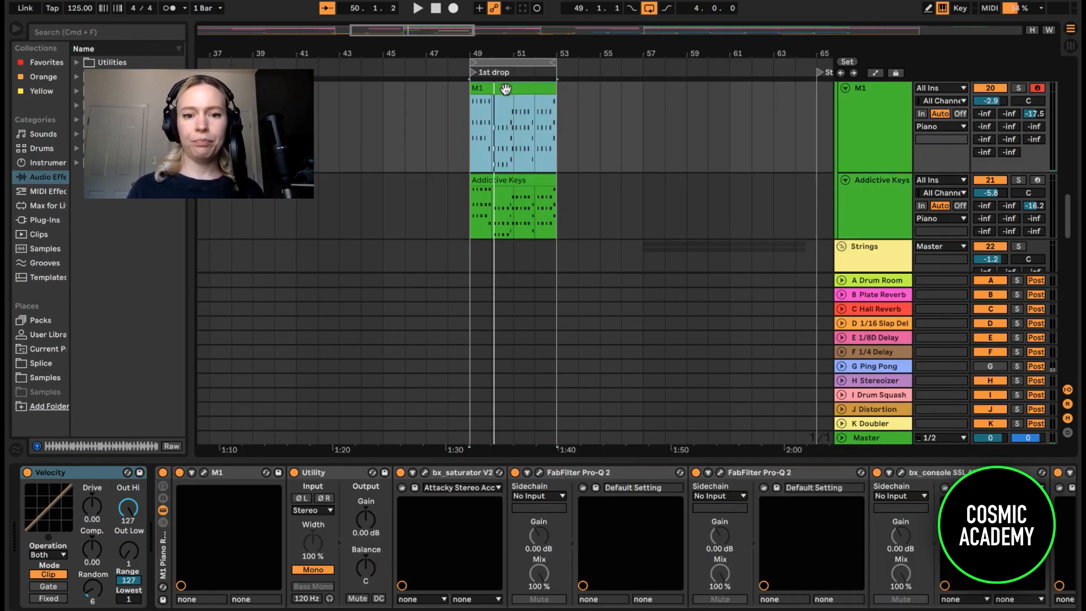
{"action": "left_click", "coordinate": [882, 204]}
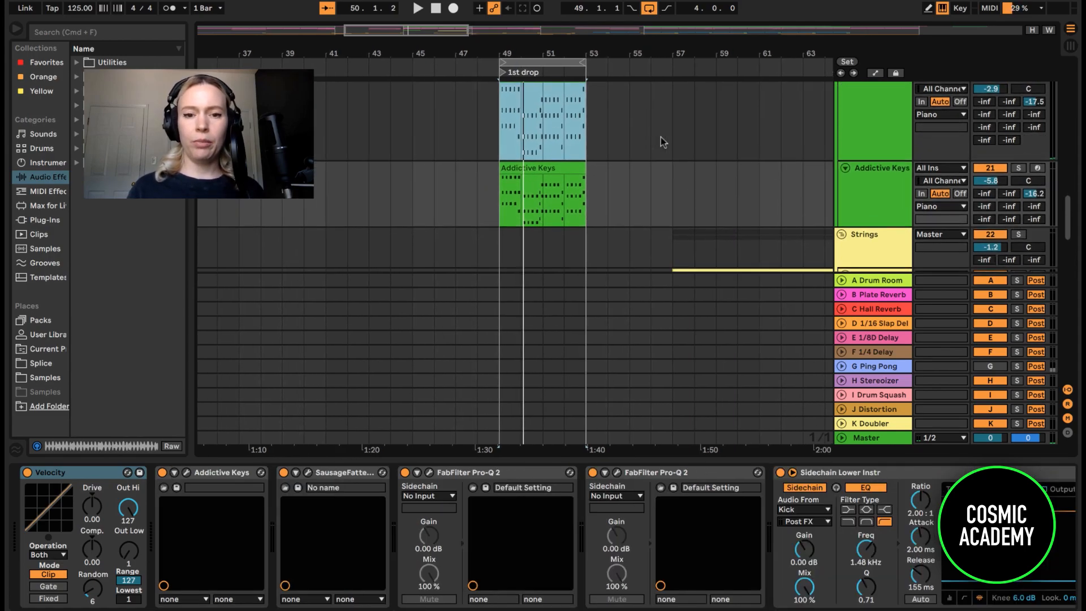
- Play the first drop from bar 49 with the M1 track soloed
{"action": "left_click", "coordinate": [500, 74]}
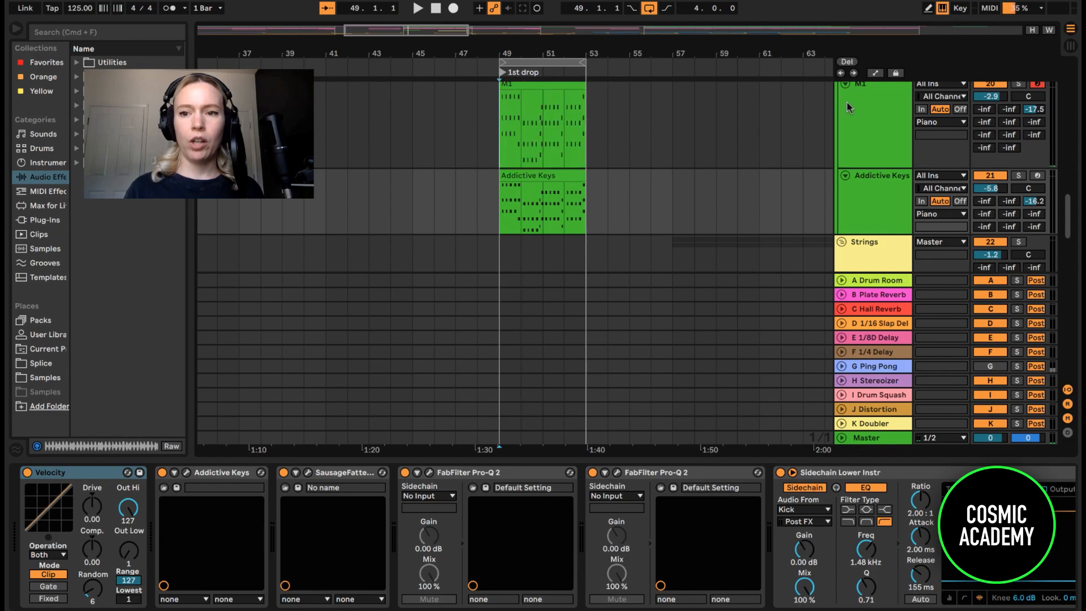
{"action": "left_click", "coordinate": [1018, 84]}
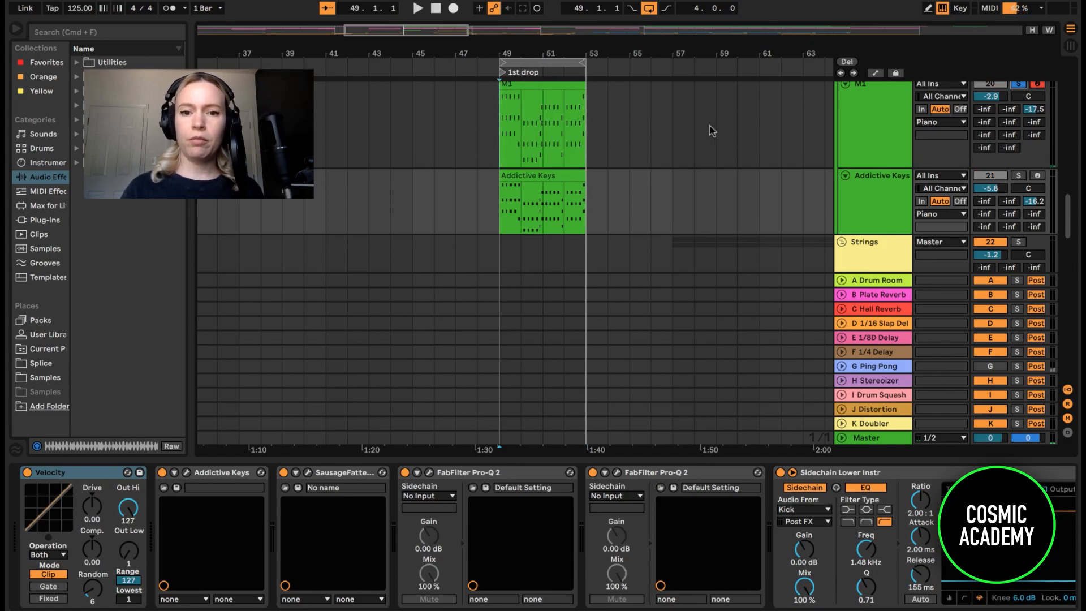
{"action": "key", "text": "space"}
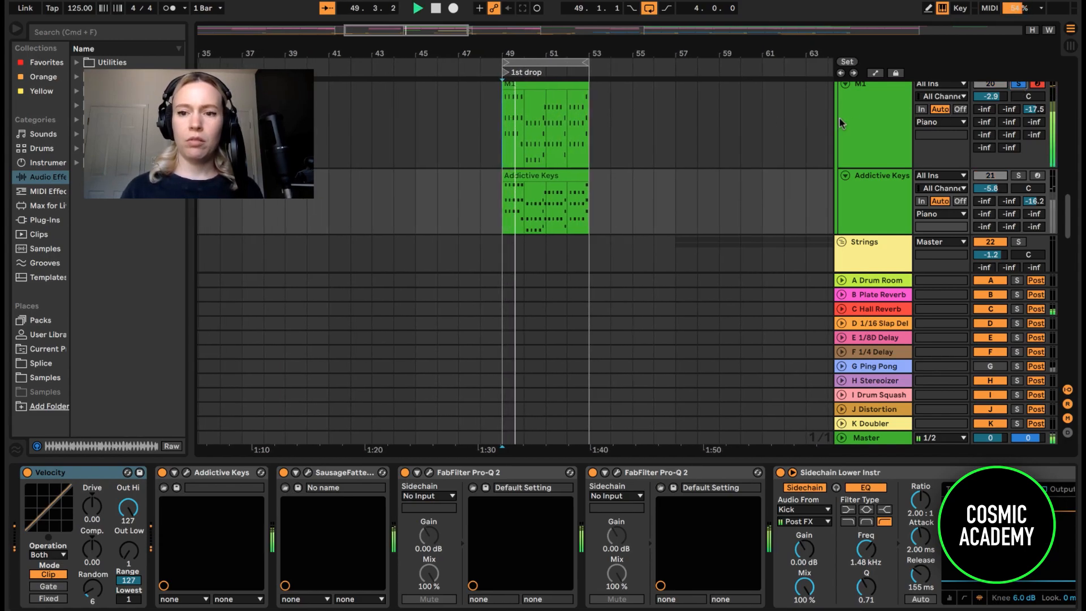
{"action": "left_click", "coordinate": [861, 124]}
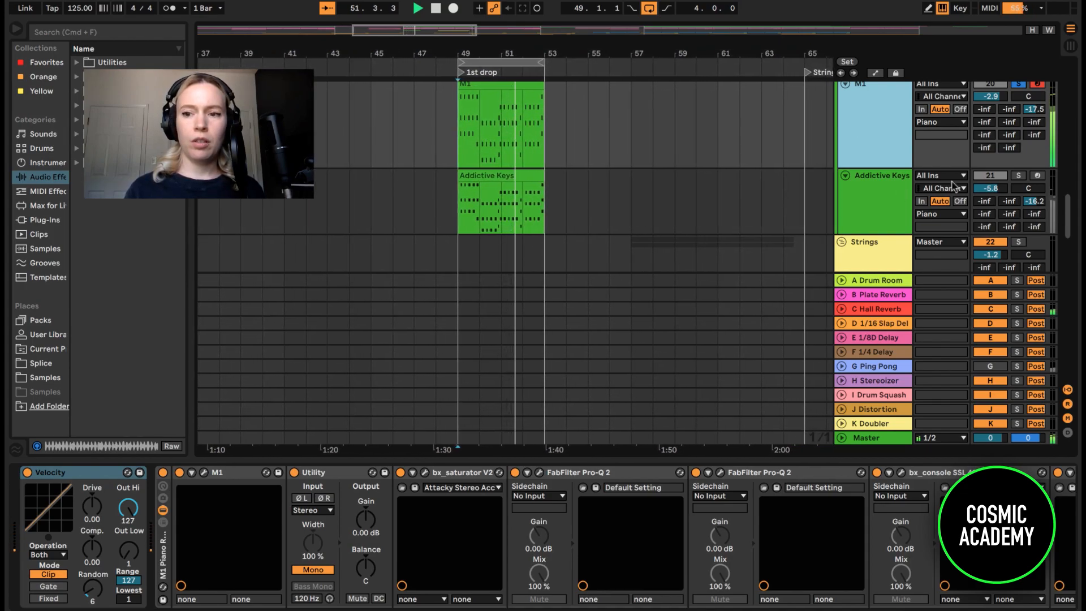
- Solo the Addictive Keys track during playback to hear its piano layer separately from the M1
{"action": "left_click", "coordinate": [1018, 177]}
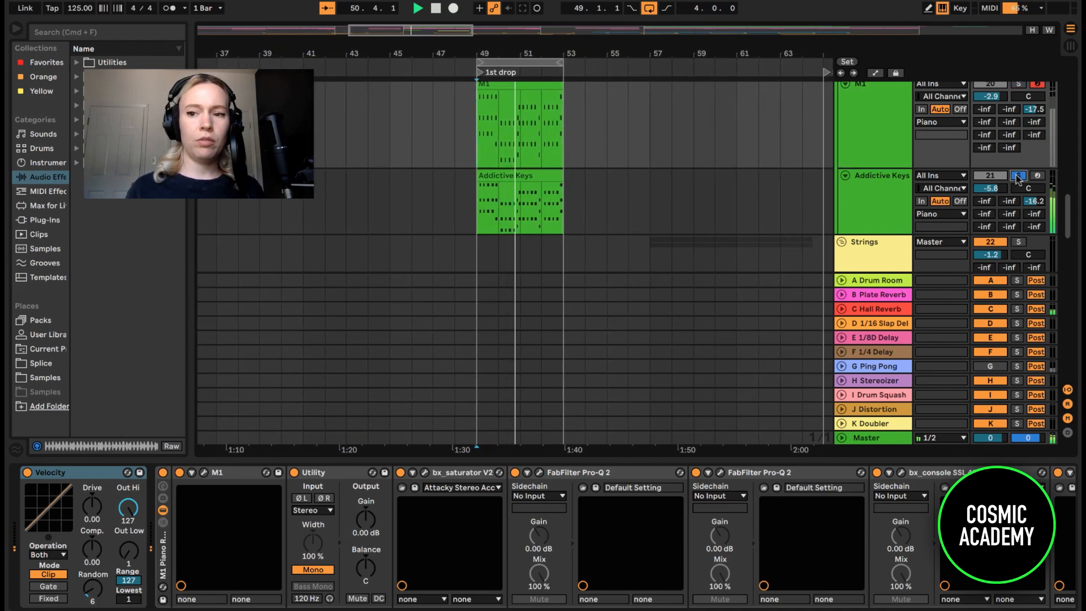
{"action": "scroll", "coordinate": [1018, 120], "scroll_direction": "up", "scroll_amount": 2}
{"action": "left_click", "coordinate": [1018, 117]}
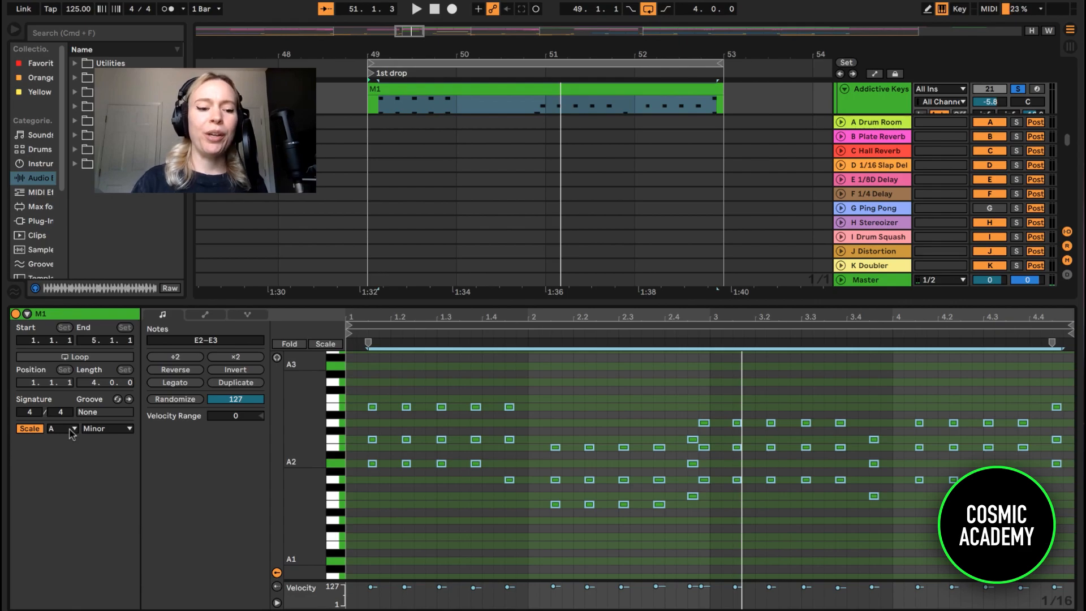
- Toggle the M1 clip's scale highlighting off and back on, and open its root-note choices
{"action": "left_click", "coordinate": [47, 452]}
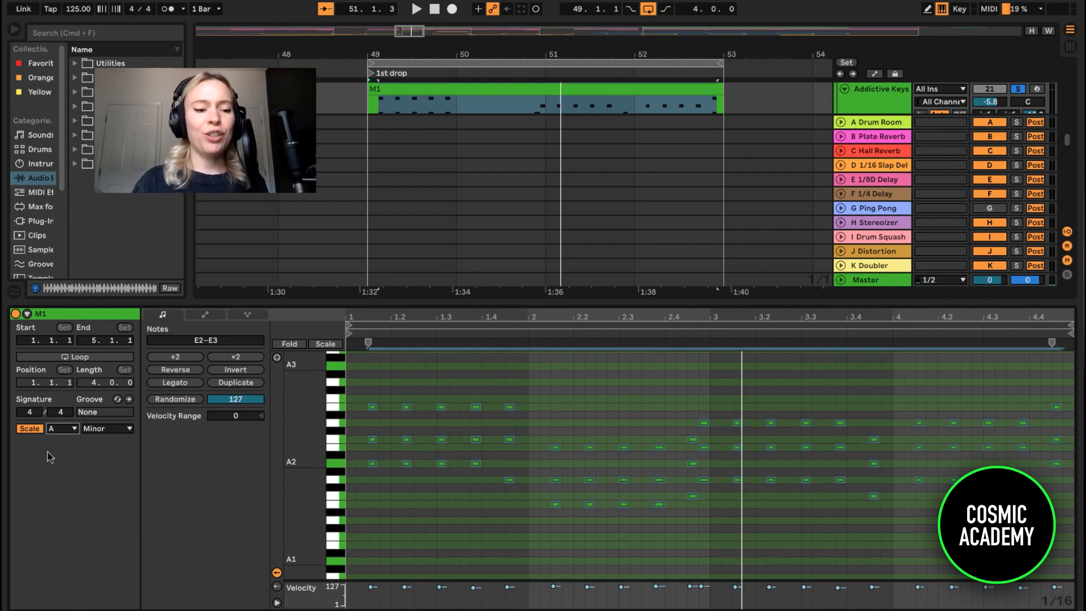
{"action": "left_click", "coordinate": [32, 430]}
{"action": "left_click", "coordinate": [32, 430]}
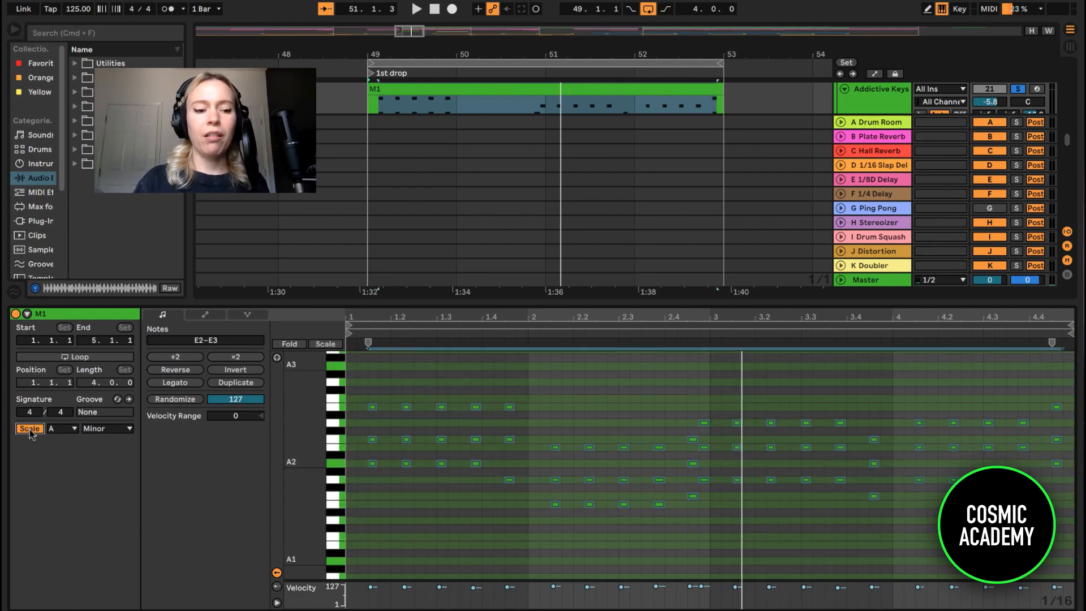
{"action": "left_click", "coordinate": [59, 428]}
{"action": "left_click", "coordinate": [60, 428]}
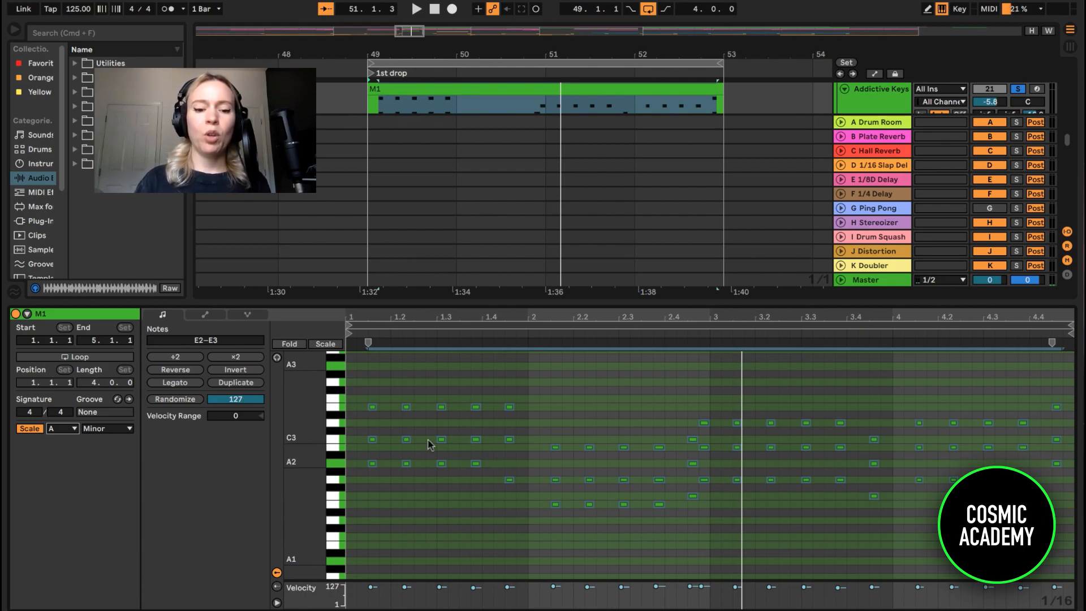
- Move the G2 note at the end of the M1 clip's first bar up an octave to G3 and play the clip
{"action": "left_click", "coordinate": [399, 450]}
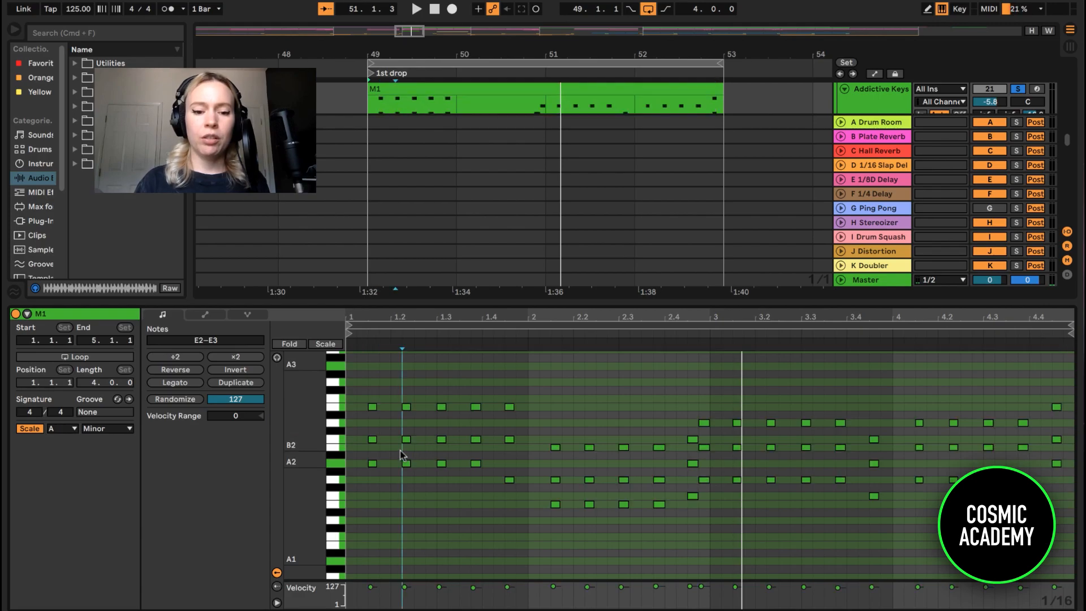
{"action": "scroll", "coordinate": [404, 536], "scroll_direction": "up", "scroll_amount": 1}
{"action": "scroll", "coordinate": [405, 536], "scroll_direction": "down", "scroll_amount": 1}
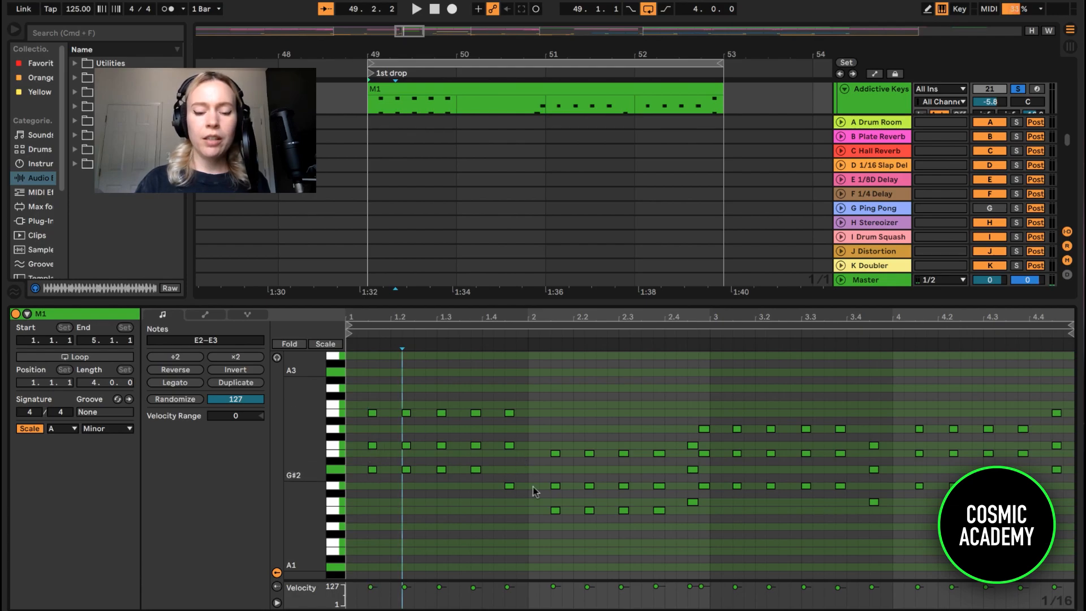
{"action": "left_click", "coordinate": [510, 486]}
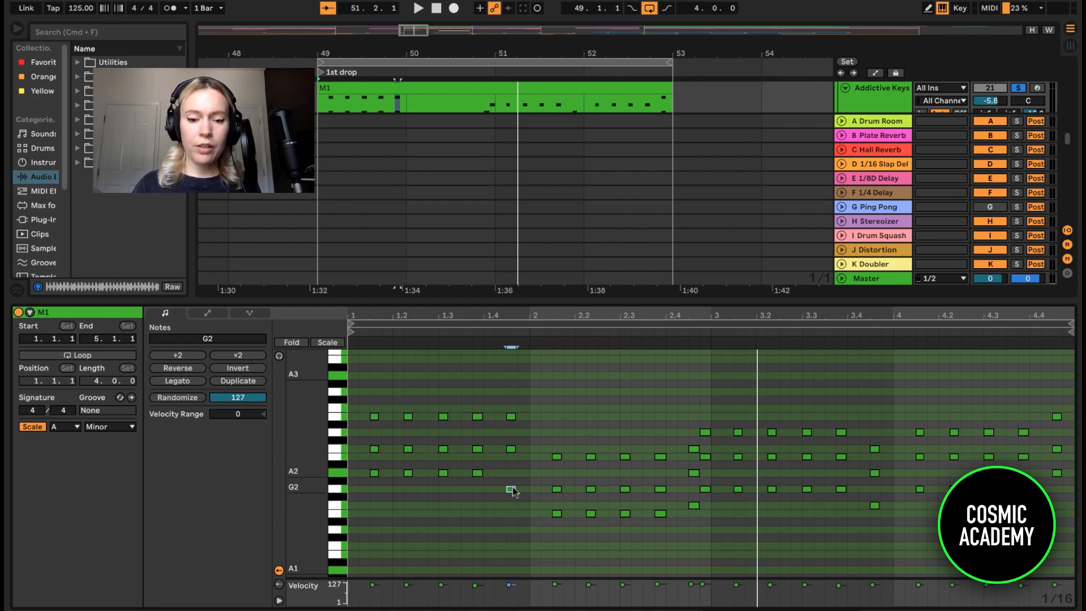
{"action": "mouse_move", "coordinate": [512, 490]}
{"action": "left_mouse_down"}
{"action": "mouse_move", "coordinate": [531, 437]}
{"action": "mouse_move", "coordinate": [512, 394]}
{"action": "left_mouse_up"}
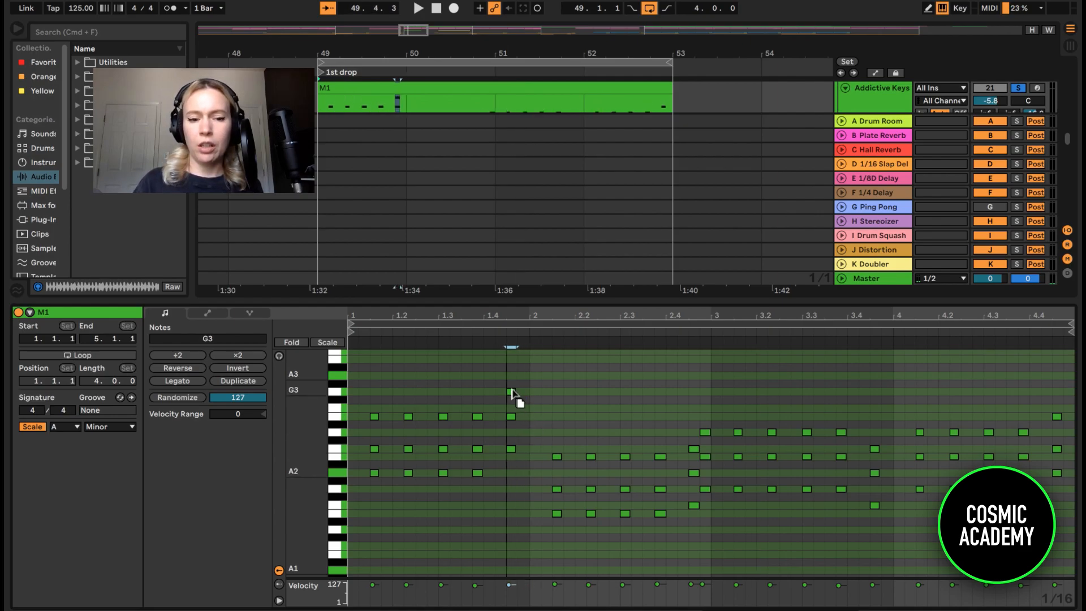
{"action": "left_click_drag", "start_coordinate": [511, 394], "coordinate": [512, 395]}
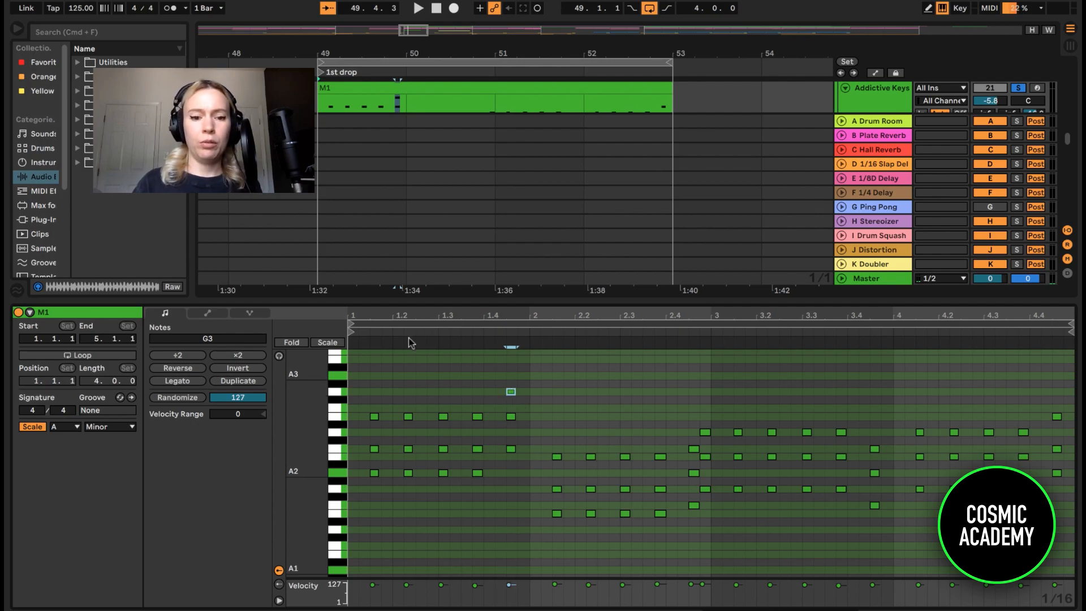
{"action": "key", "text": "space"}
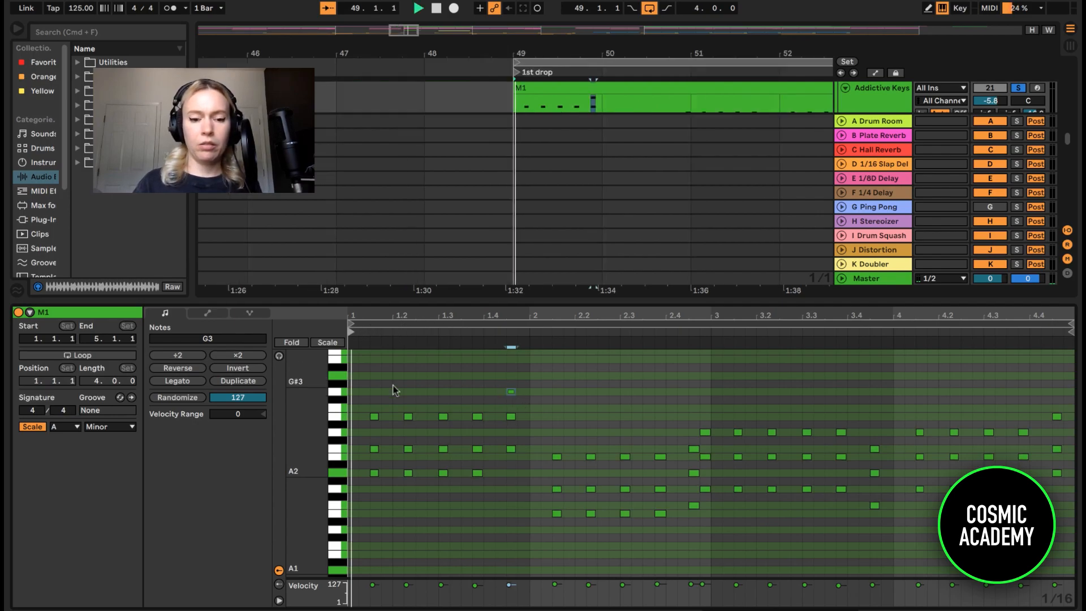
{"action": "key", "text": "space"}
- Move the G3 note at the end of the first bar back down to G2 and play the clip from its start
{"action": "left_click_drag", "start_coordinate": [511, 393], "coordinate": [505, 484]}
{"action": "left_click", "coordinate": [351, 332]}
{"action": "key", "text": "space"}
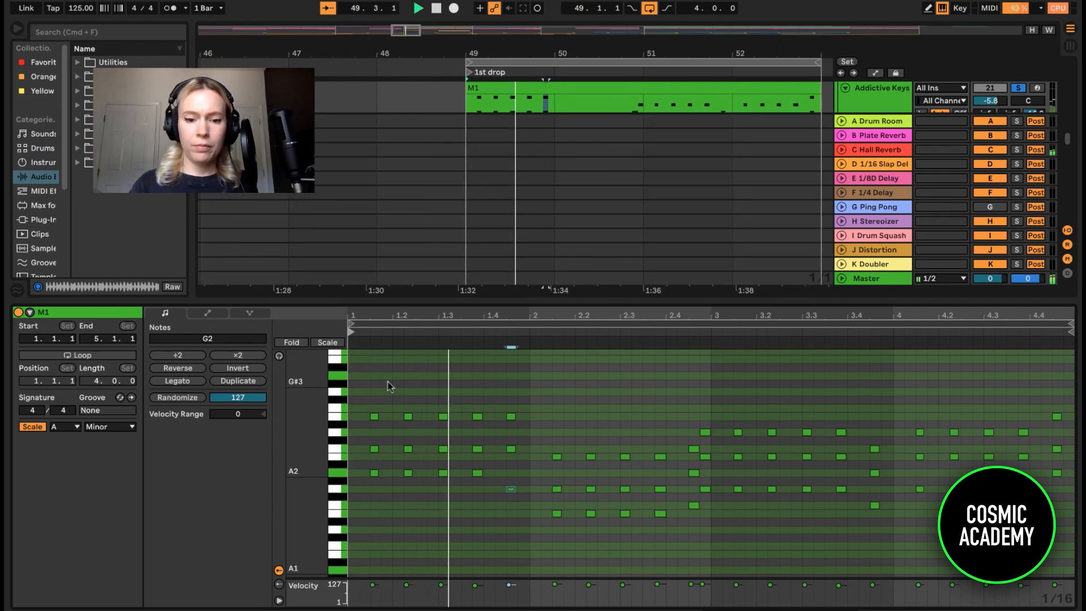
- Select the first E2 note in the clip's second bar and examine the chord voicings in the piano roll
{"action": "left_click", "coordinate": [557, 514]}
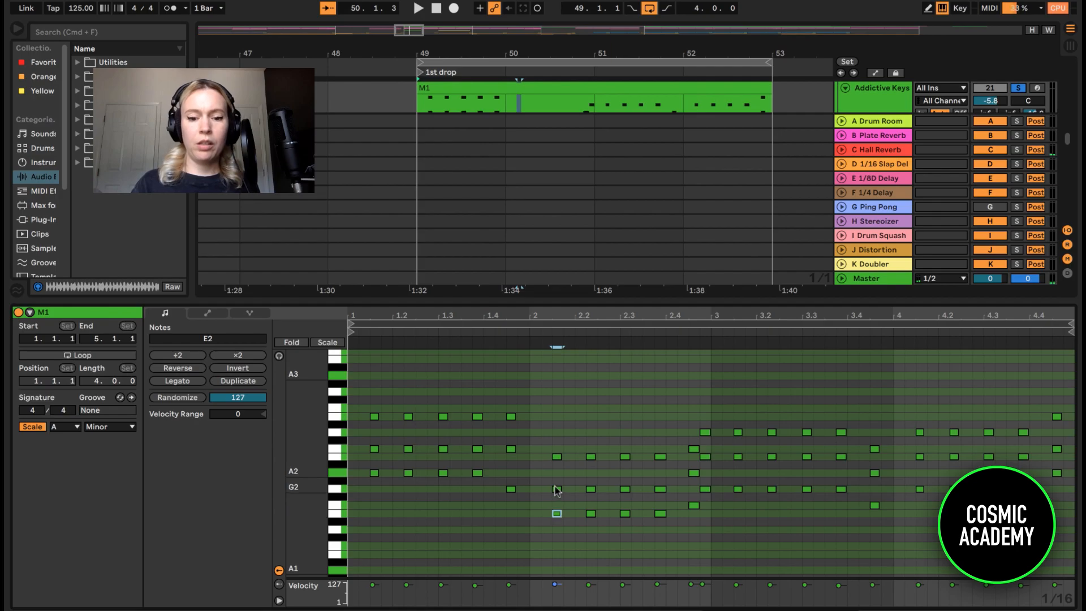
{"action": "scroll", "coordinate": [617, 474], "scroll_direction": "up", "scroll_amount": 1}
{"action": "scroll", "coordinate": [616, 474], "scroll_direction": "down", "scroll_amount": 1}
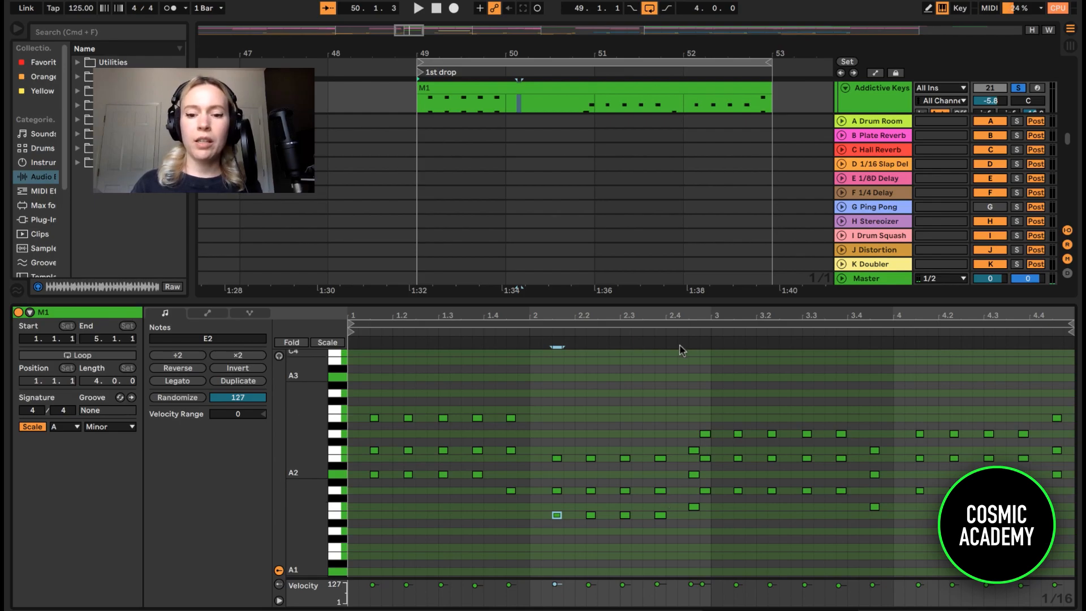
{"action": "left_click", "coordinate": [663, 332]}
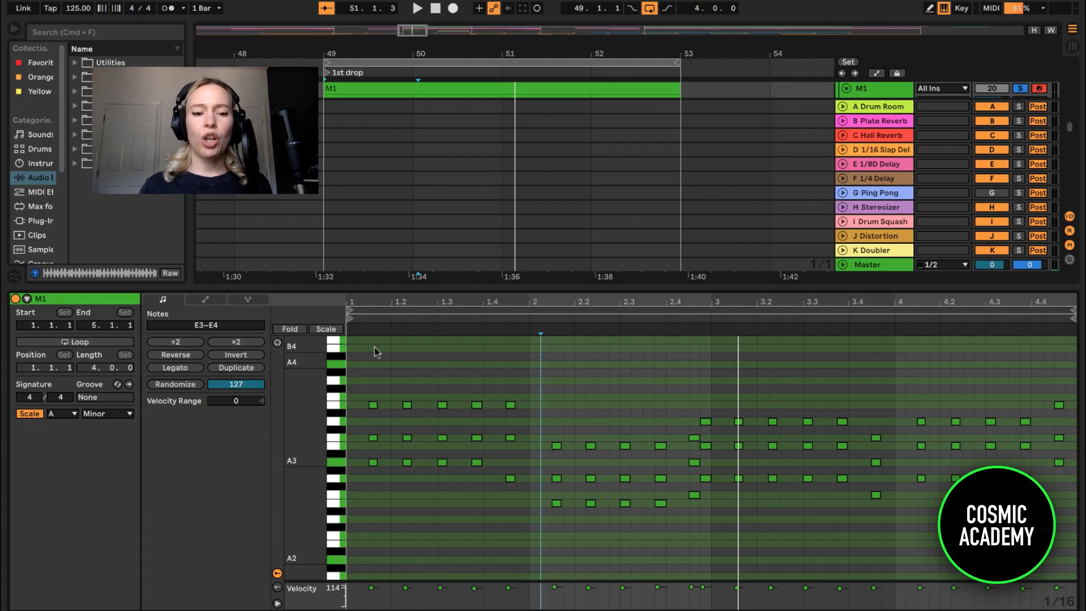
{"action": "left_click", "coordinate": [364, 345]}
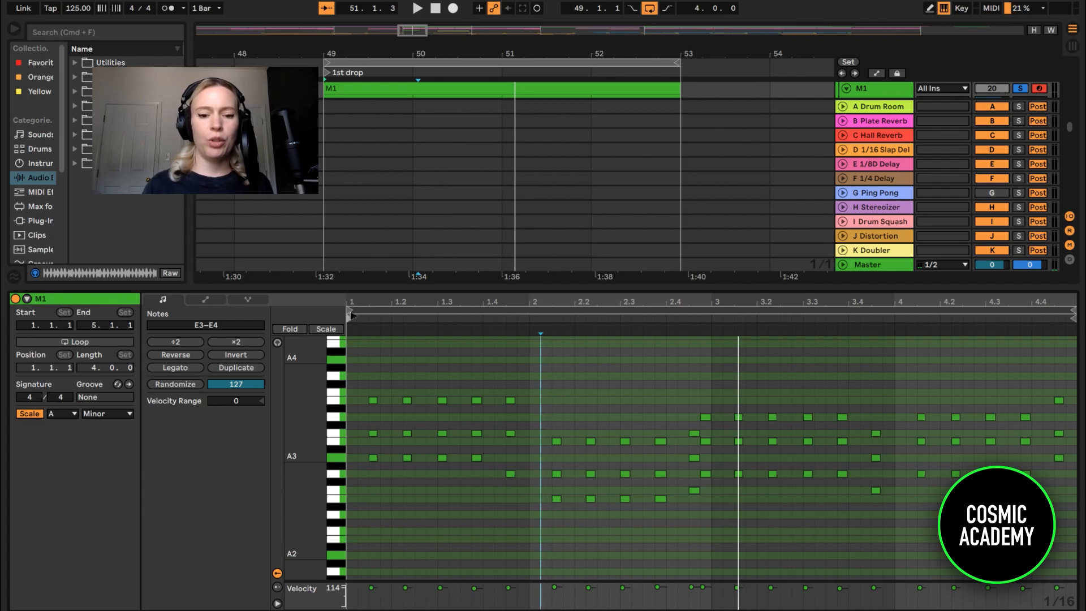
- Play the M1 clip through the end of its fourth bar and stop
{"action": "key", "text": "space"}
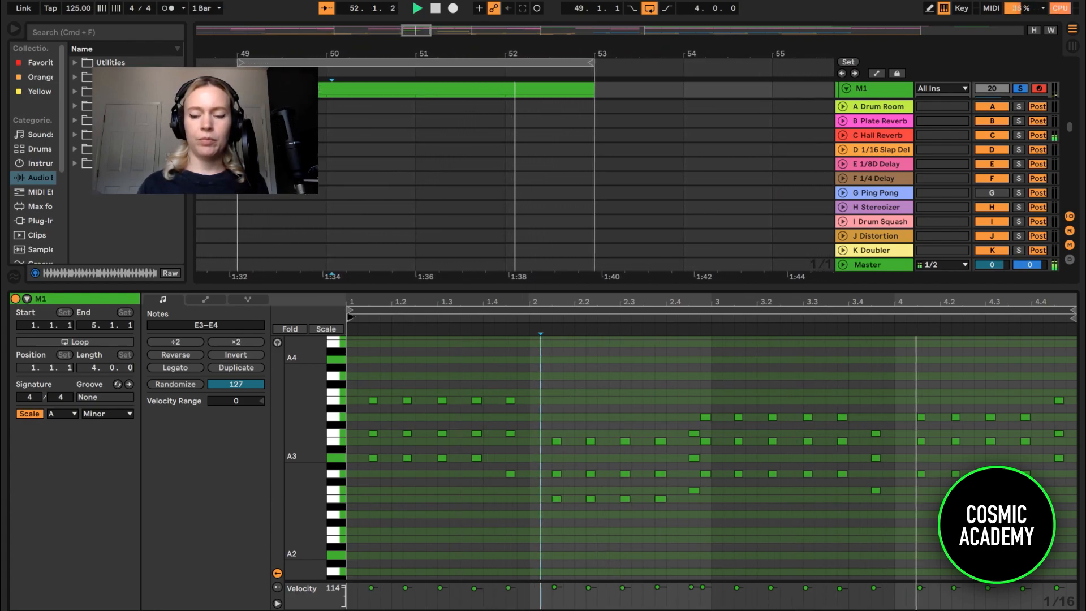
{"action": "key", "text": "space"}
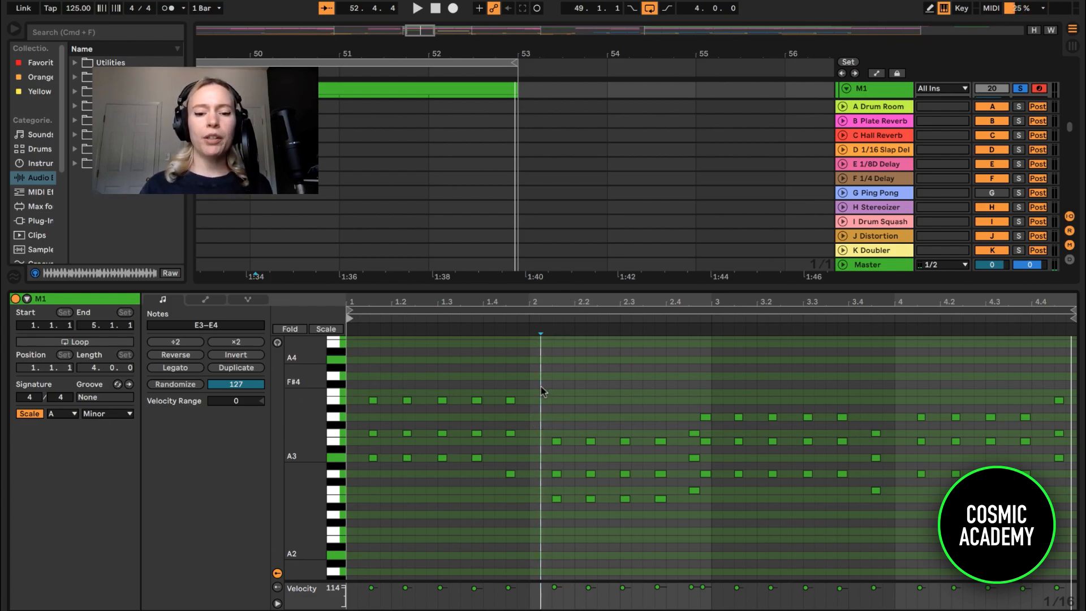
- Copy the M1 clip at the first drop onto the Addictive Keys track, in place of its existing clip
{"action": "scroll", "coordinate": [541, 391], "scroll_direction": "down", "scroll_amount": 1}
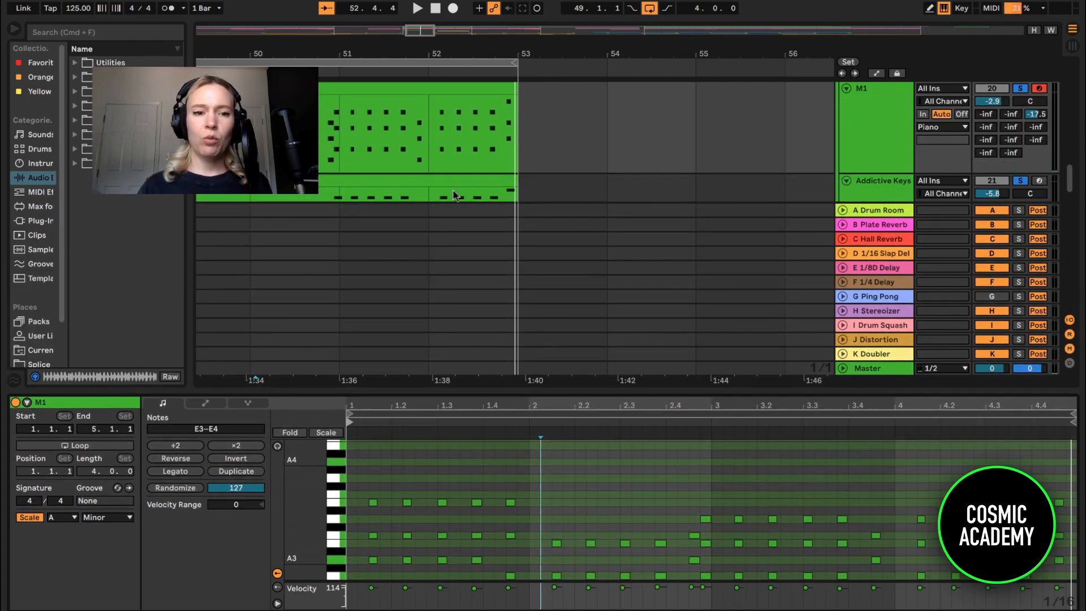
{"action": "scroll", "coordinate": [454, 190], "scroll_direction": "left", "scroll_amount": 5}
{"action": "left_click", "coordinate": [430, 101]}
{"action": "scroll", "coordinate": [432, 93], "scroll_direction": "down", "scroll_amount": 1}
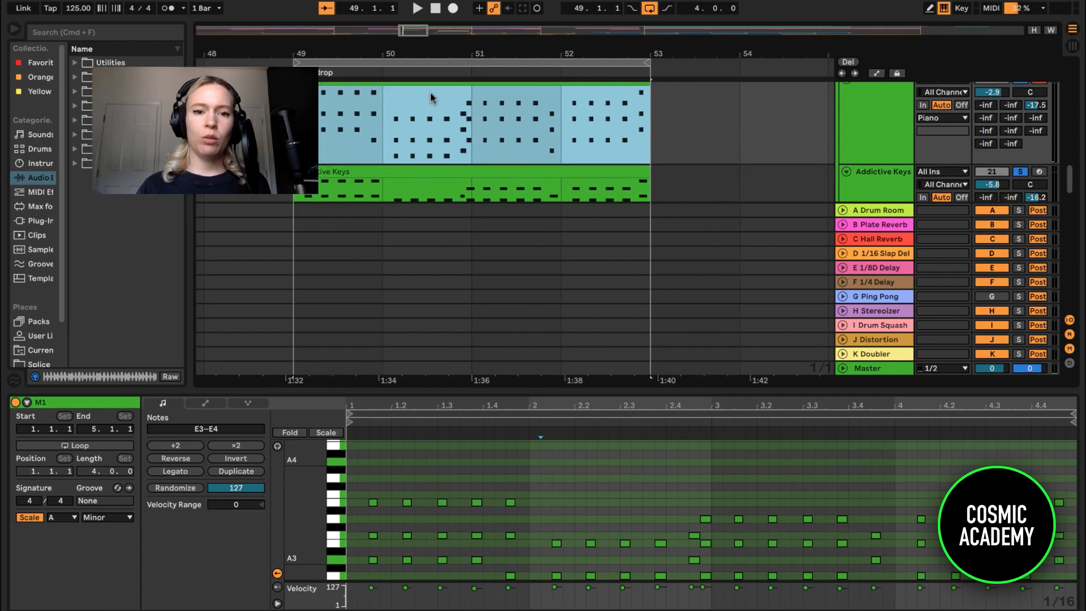
{"action": "left_click", "coordinate": [403, 175]}
{"action": "left_click_drag", "start_coordinate": [457, 86], "coordinate": [457, 193]}
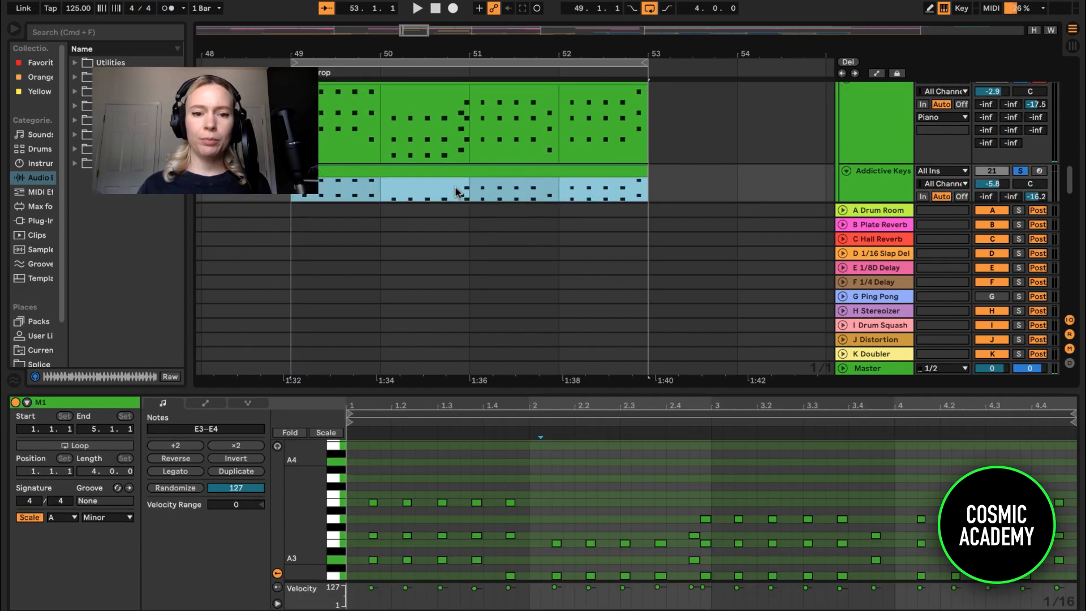
- Solo only the Addictive Keys track and play its copied clip from bar 49
{"action": "left_click", "coordinate": [1020, 176]}
{"action": "left_click", "coordinate": [1020, 85]}
{"action": "left_click", "coordinate": [1020, 177]}
{"action": "key", "text": "Left"}
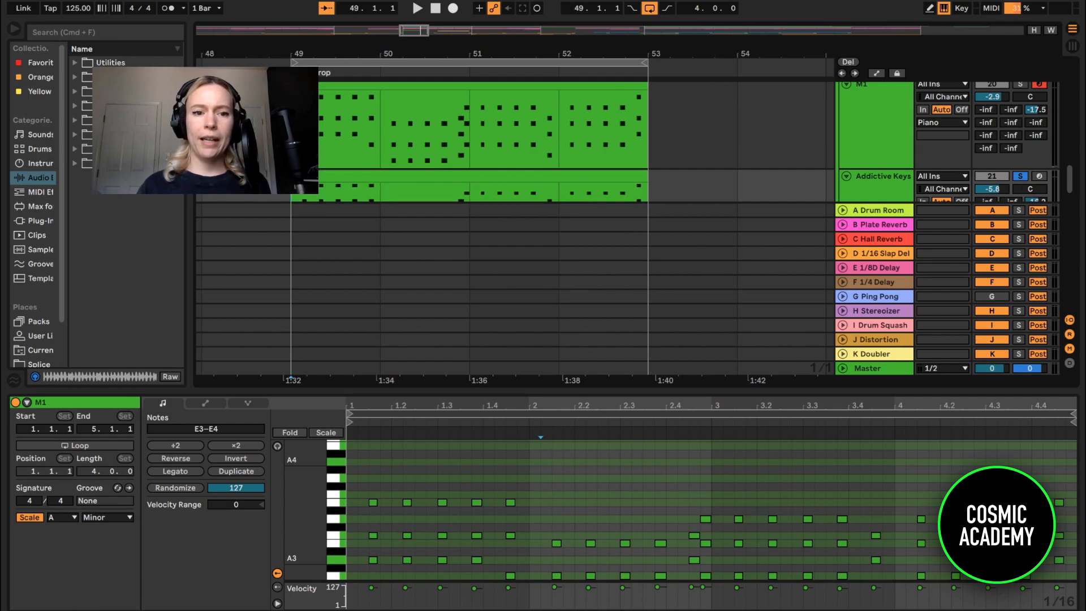
{"action": "key", "text": "space"}
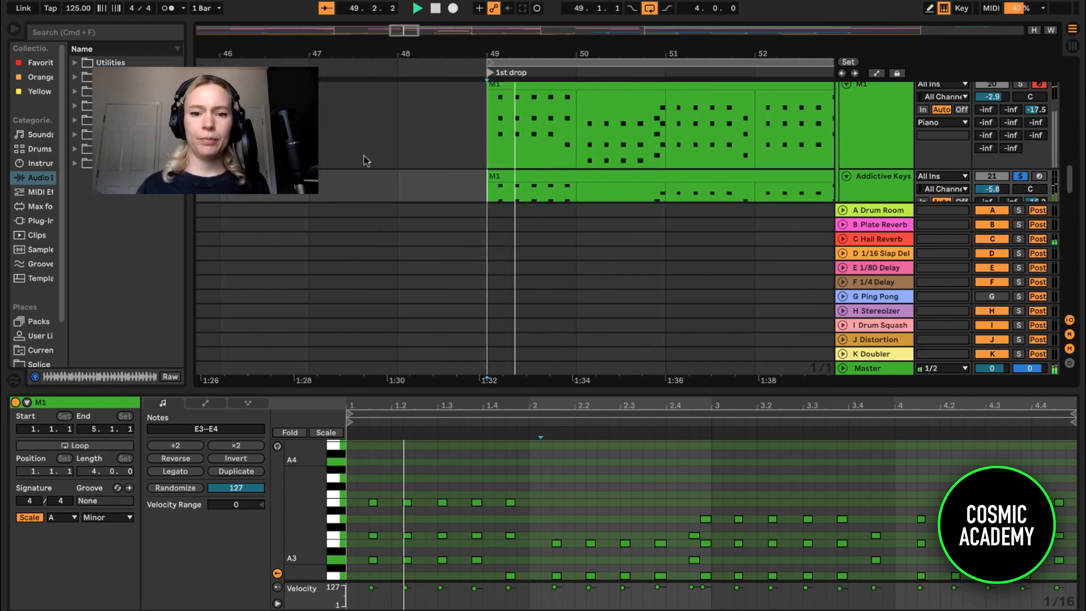
- Transpose all notes of the Addictive Keys clip down one octave to the E2–E3 range
{"action": "scroll", "coordinate": [536, 180], "scroll_direction": "down", "scroll_amount": 2}
{"action": "left_click", "coordinate": [564, 135]}
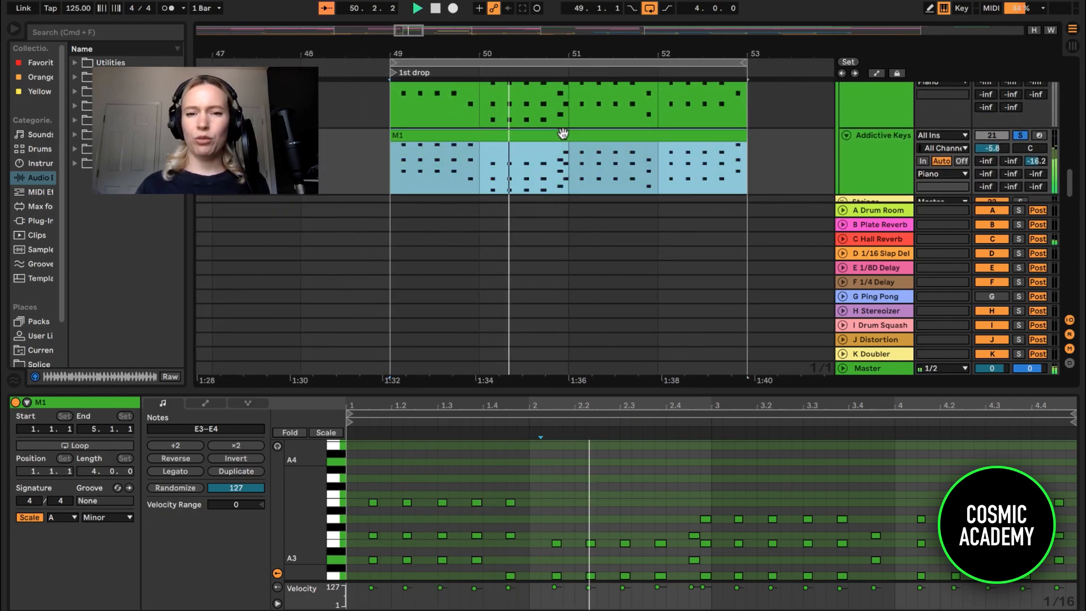
{"action": "left_click", "coordinate": [543, 454]}
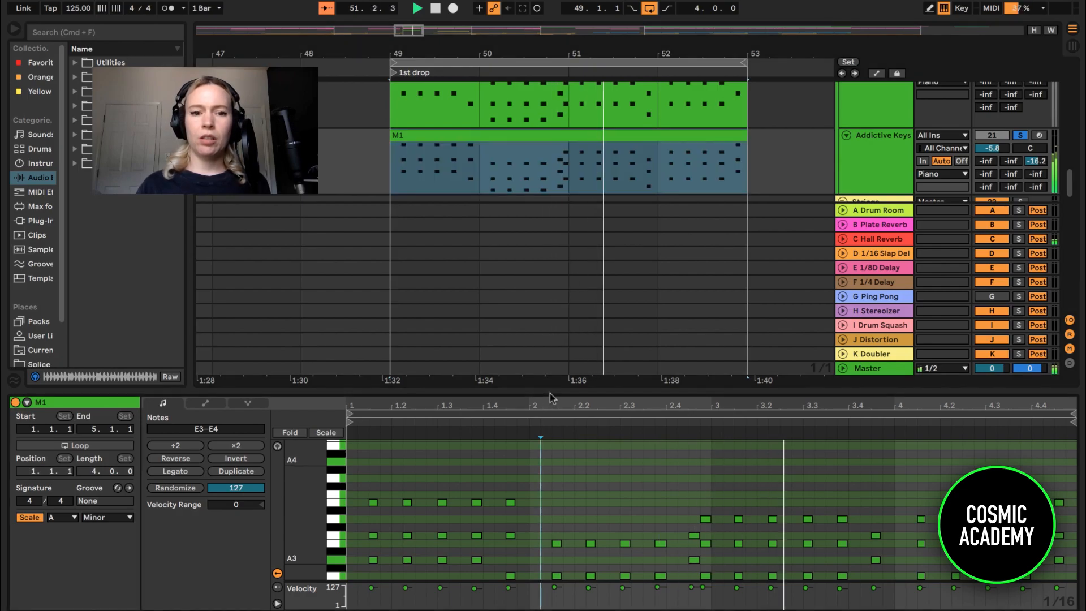
{"action": "left_click_drag", "start_coordinate": [548, 391], "coordinate": [569, 176]}
{"action": "left_click", "coordinate": [573, 266]}
{"action": "key", "text": "super+a"}
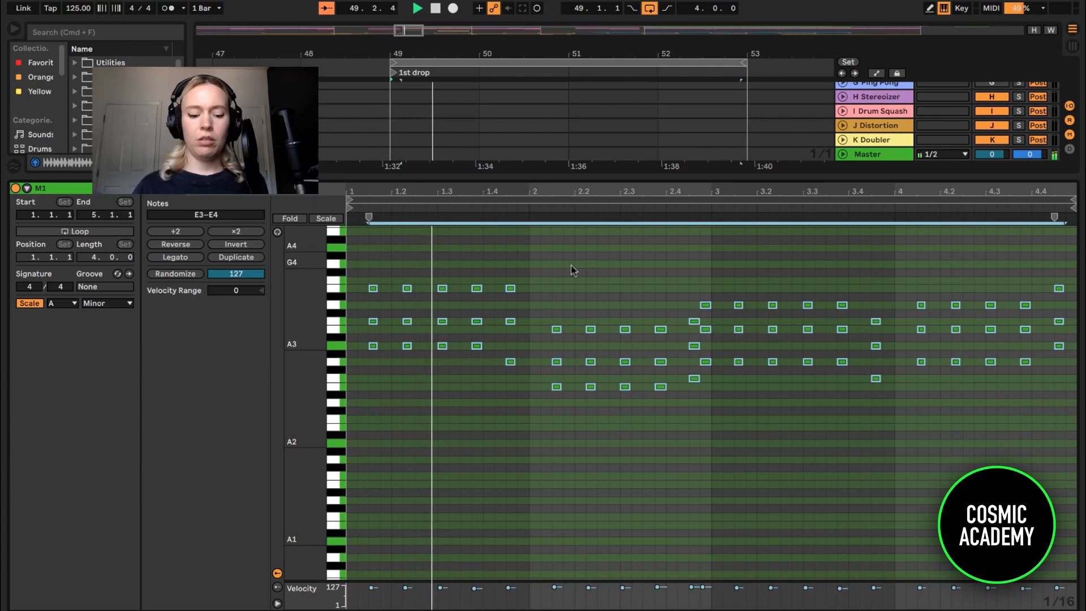
{"action": "key", "text": "shift+Down"}
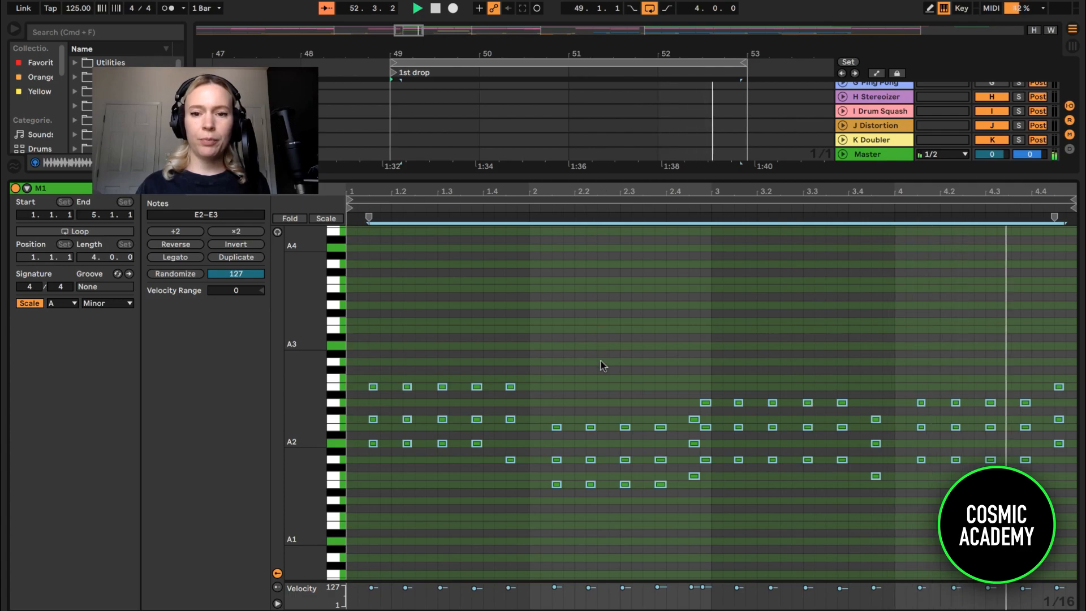
- Solo the M1 track as well and listen to both piano layers together
{"action": "left_click_drag", "start_coordinate": [601, 179], "coordinate": [617, 377]}
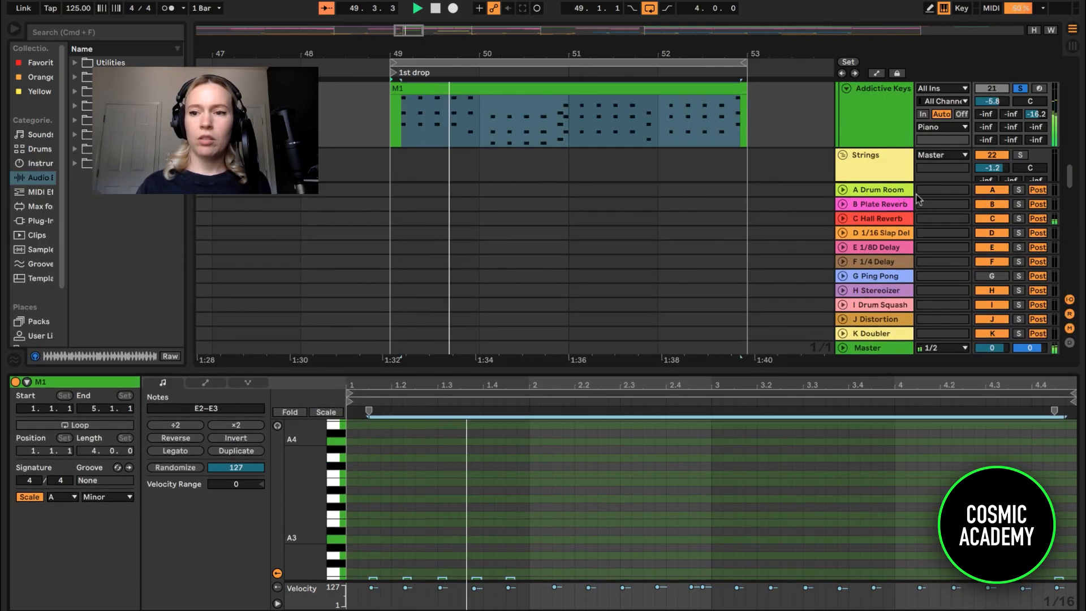
{"action": "scroll", "coordinate": [911, 192], "scroll_direction": "up", "scroll_amount": 3}
{"action": "scroll", "coordinate": [970, 106], "scroll_direction": "up", "scroll_amount": 4}
{"action": "left_click", "coordinate": [1020, 120]}
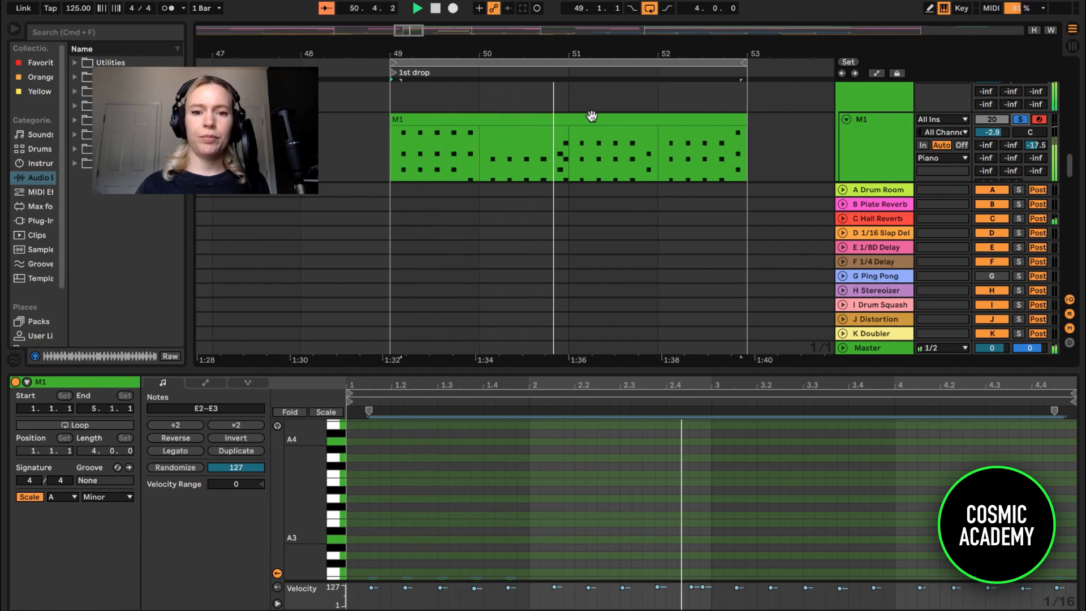
{"action": "key", "text": "space"}
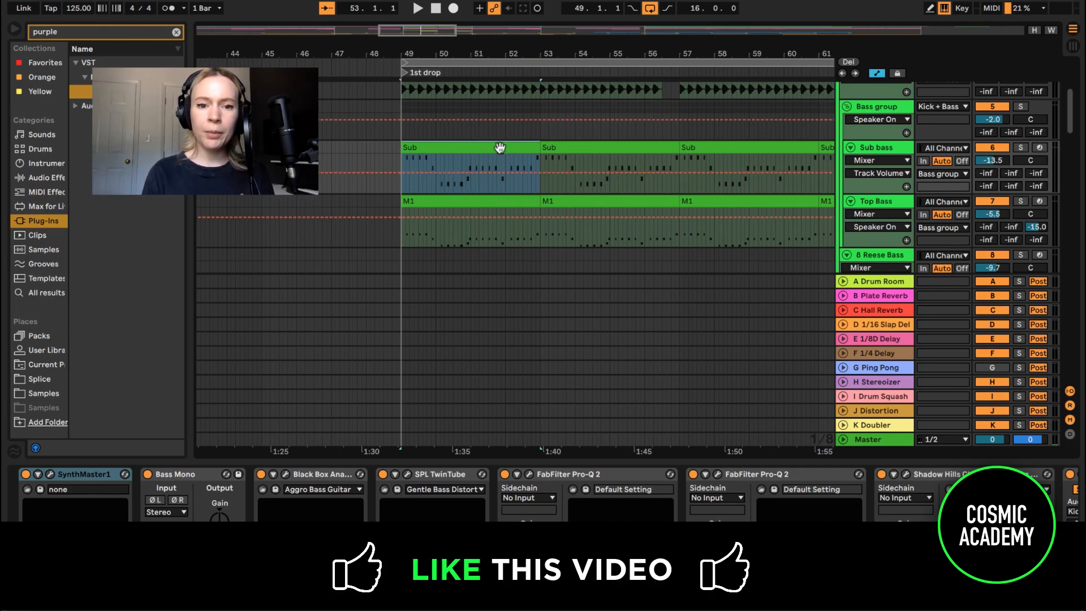
- Inspect the Sub bass track's SynthMaster preset, BAS Essential Sub XS, and play the sub bass part
{"action": "left_click", "coordinate": [50, 474]}
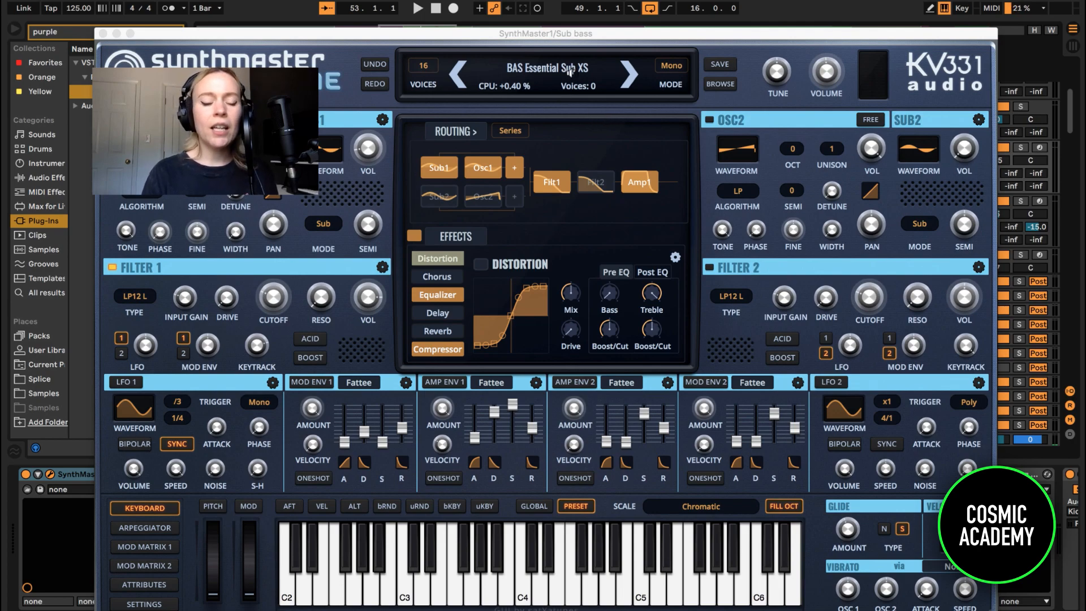
{"action": "left_click", "coordinate": [103, 34]}
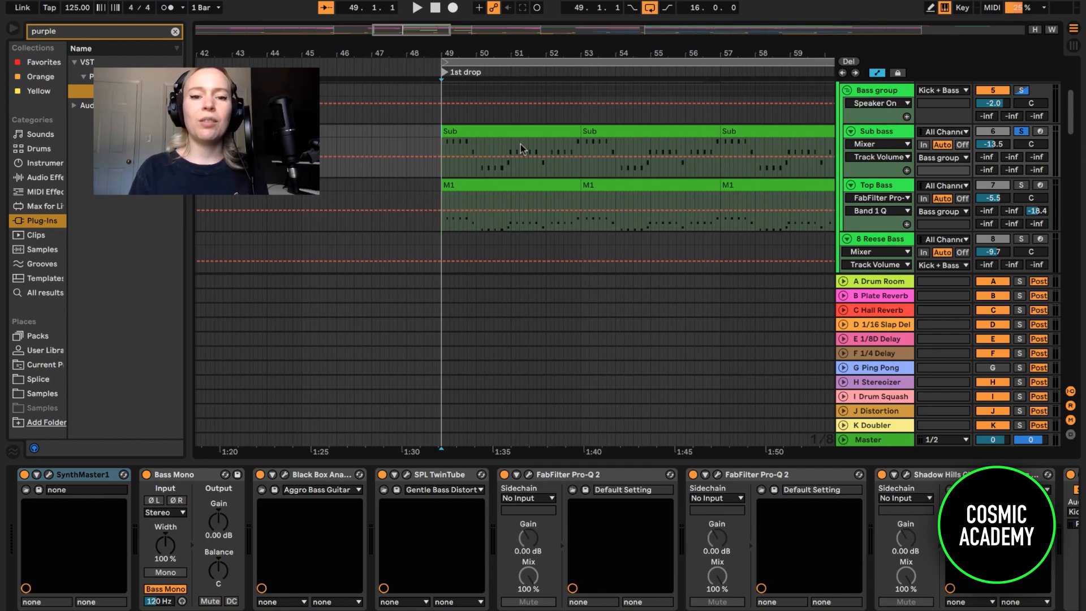
{"action": "key", "text": "space"}
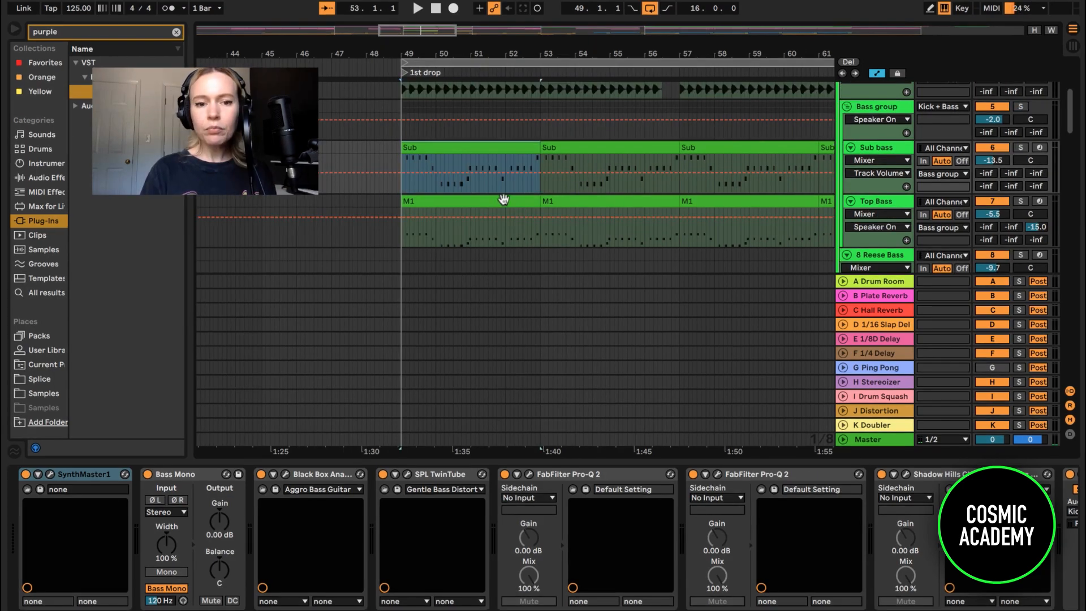
- Open the Korg M1 on the Top Bass track and load Organ 2 from its organ sounds
{"action": "left_click", "coordinate": [503, 201]}
{"action": "left_click", "coordinate": [887, 209]}
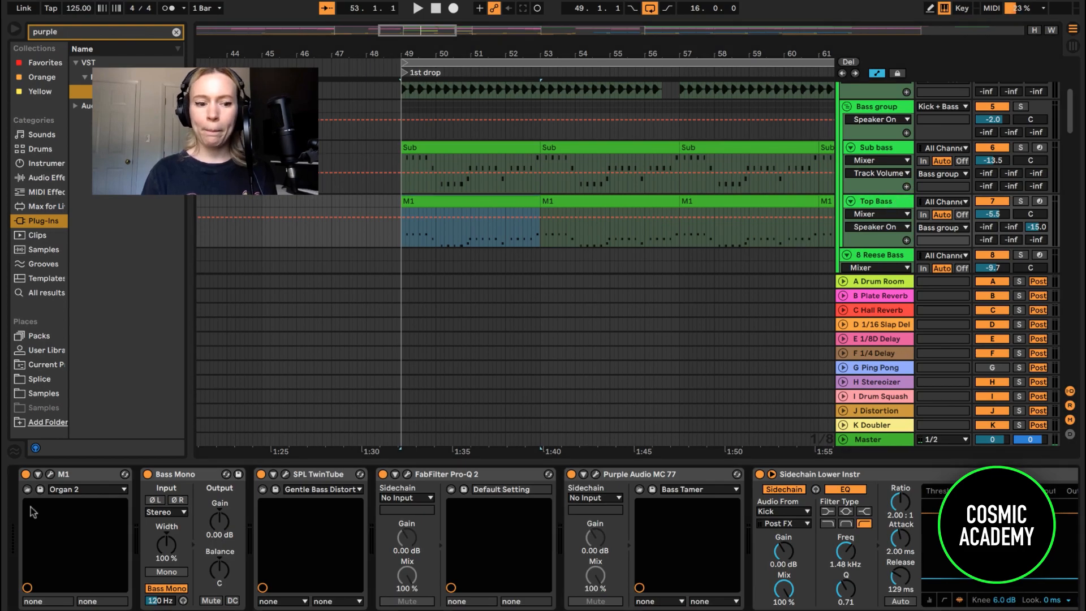
{"action": "left_click", "coordinate": [50, 475]}
{"action": "left_click_drag", "start_coordinate": [441, 48], "coordinate": [525, 140]}
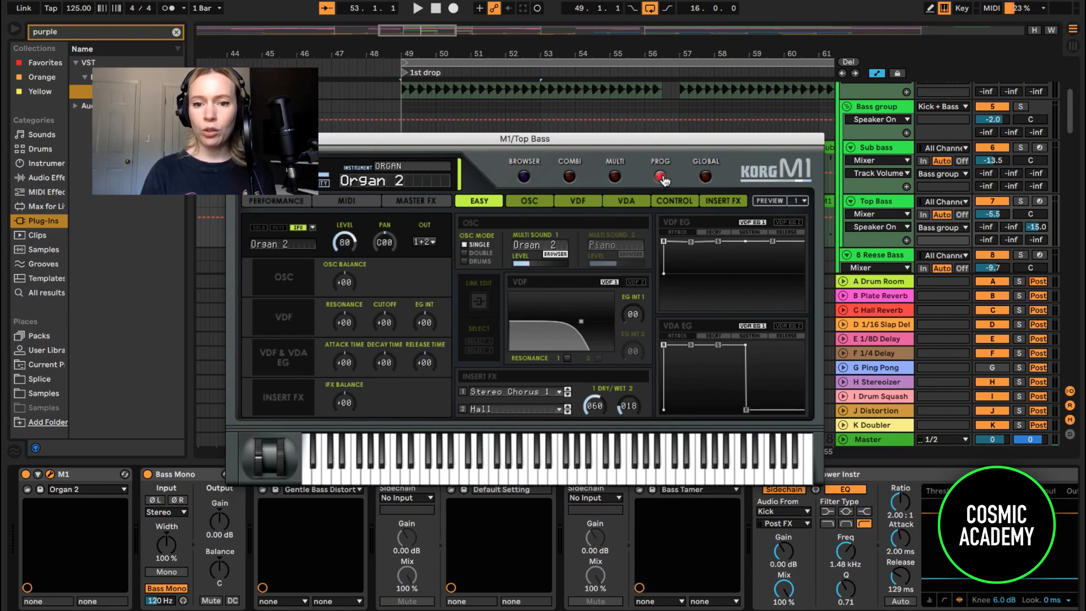
{"action": "left_click", "coordinate": [525, 177]}
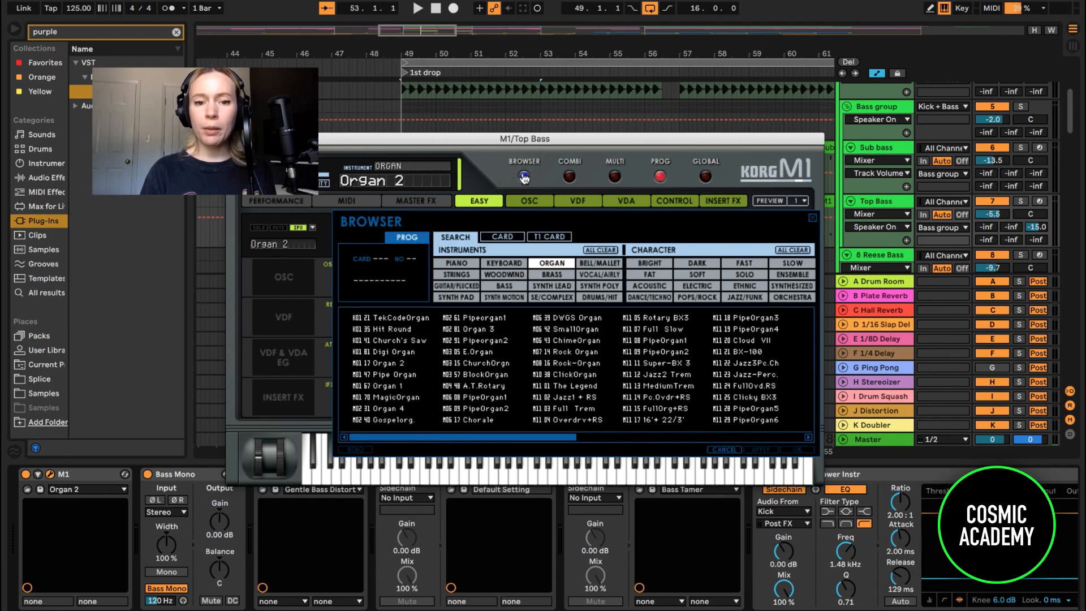
{"action": "left_click", "coordinate": [547, 266]}
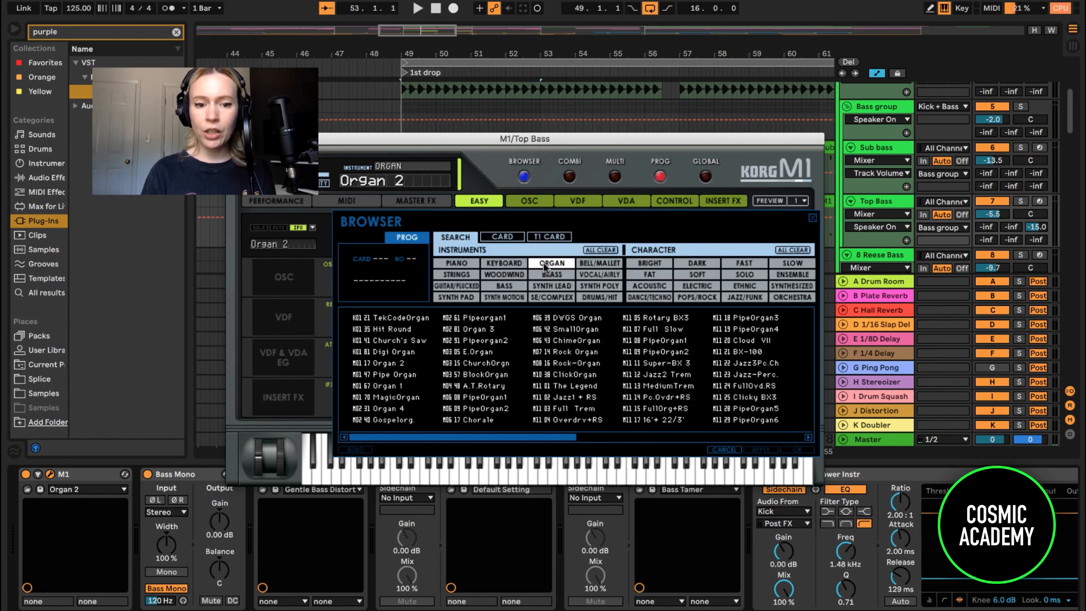
{"action": "double_click", "coordinate": [389, 365]}
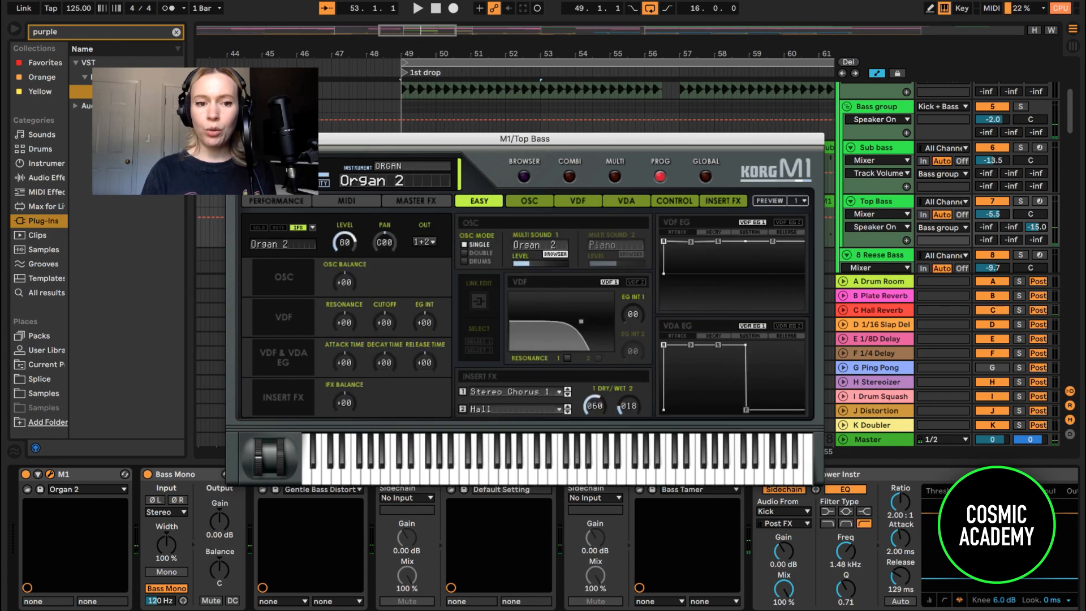
- Solo the Top Bass track and listen to its organ bass part
{"action": "left_click", "coordinate": [234, 139]}
{"action": "left_click", "coordinate": [1021, 202]}
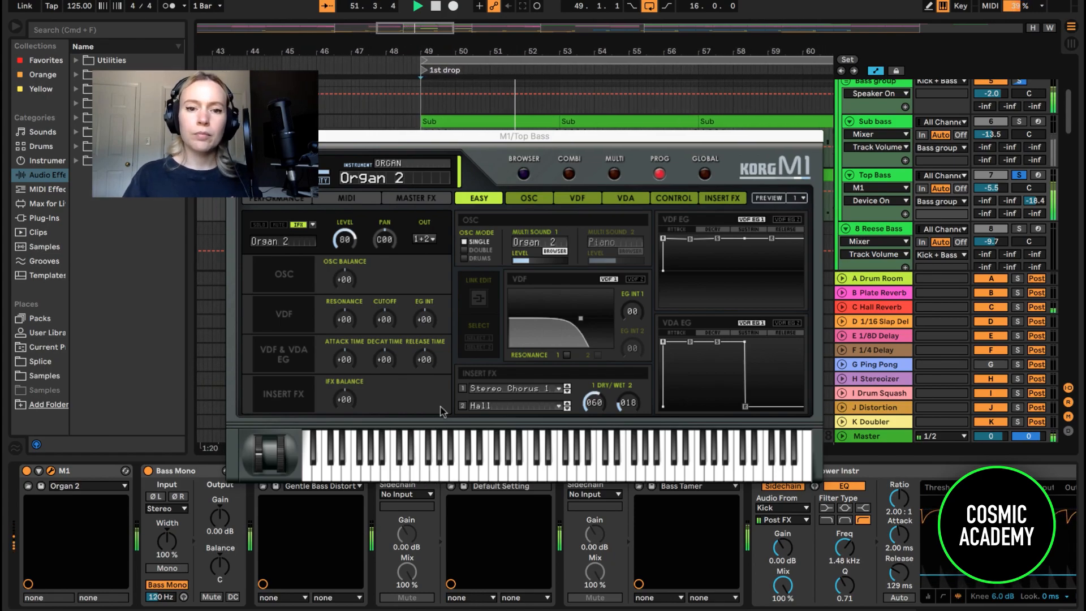
{"action": "key", "text": "space"}
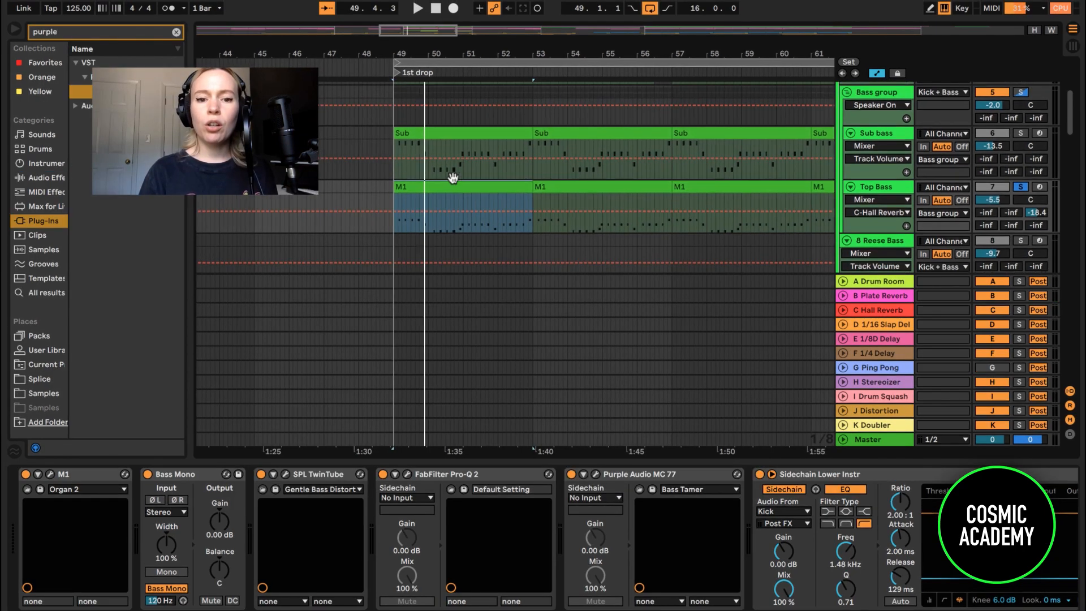
- Open the first Sub clip in an enlarged piano roll and select the G2 note ending its first bar
{"action": "scroll", "coordinate": [452, 177], "scroll_direction": "down", "scroll_amount": 1}
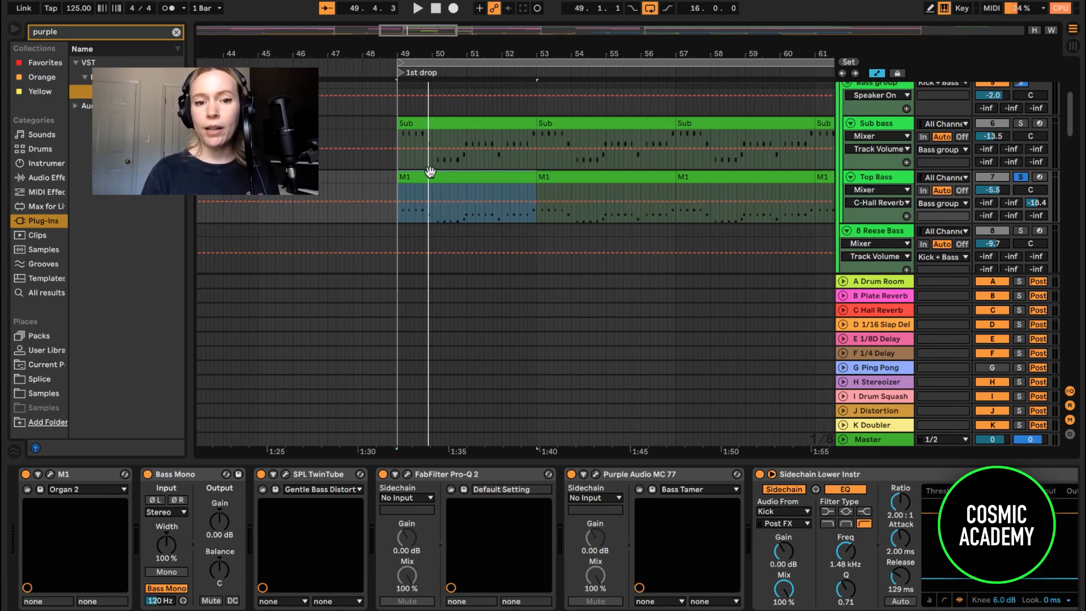
{"action": "double_click", "coordinate": [430, 124]}
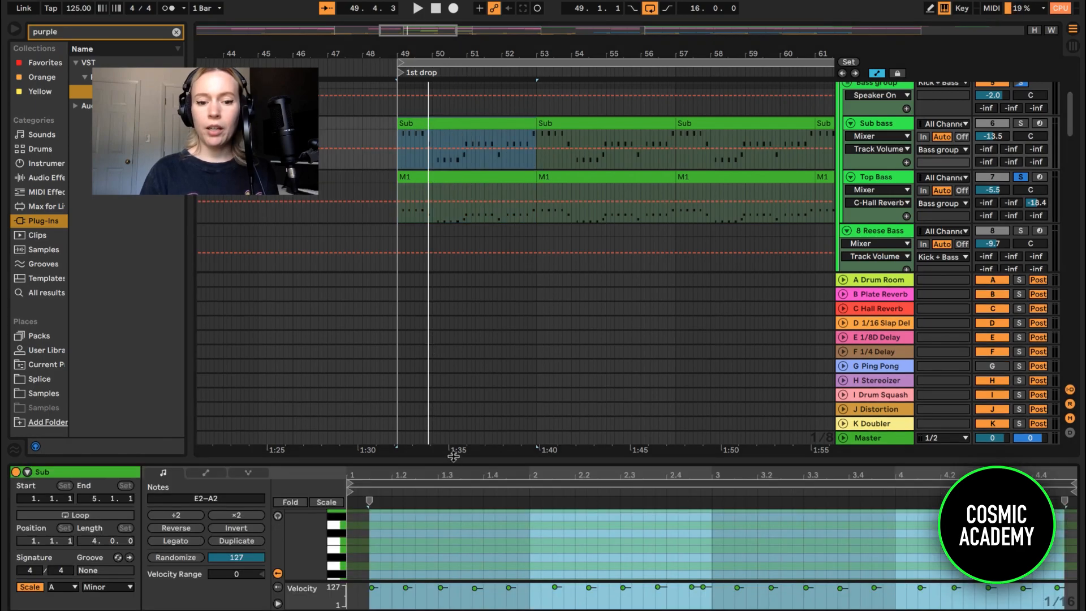
{"action": "left_click_drag", "start_coordinate": [453, 459], "coordinate": [454, 275]}
{"action": "scroll", "coordinate": [376, 498], "scroll_direction": "down", "scroll_amount": 3}
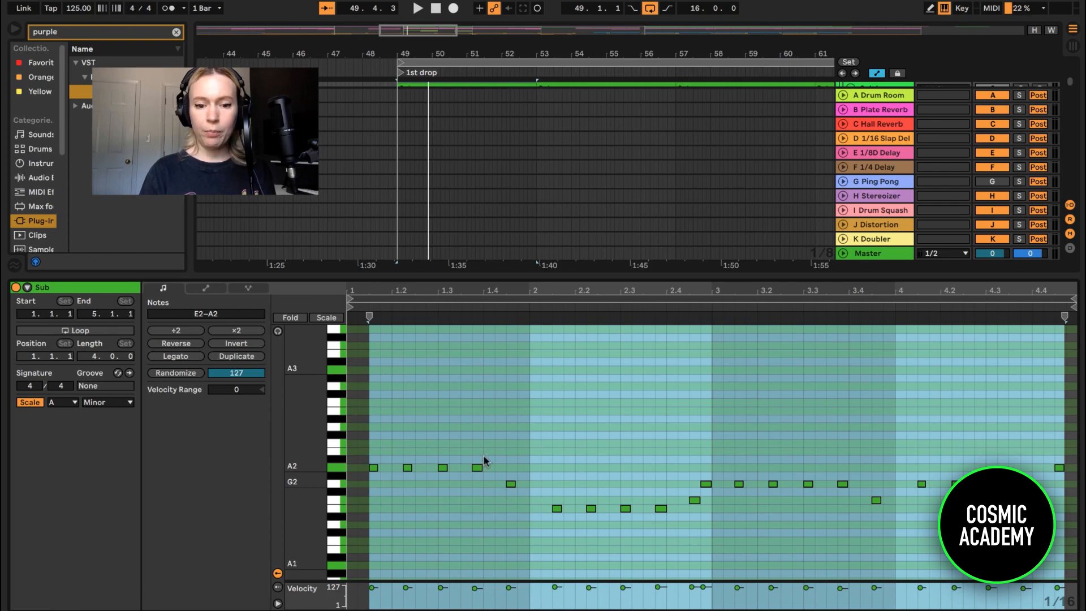
{"action": "scroll", "coordinate": [459, 433], "scroll_direction": "up", "scroll_amount": 2}
{"action": "mouse_move", "coordinate": [511, 509]}
{"action": "left_mouse_down"}
{"action": "mouse_move", "coordinate": [510, 465]}
{"action": "mouse_move", "coordinate": [512, 525]}
{"action": "mouse_move", "coordinate": [511, 506]}
{"action": "left_mouse_up"}
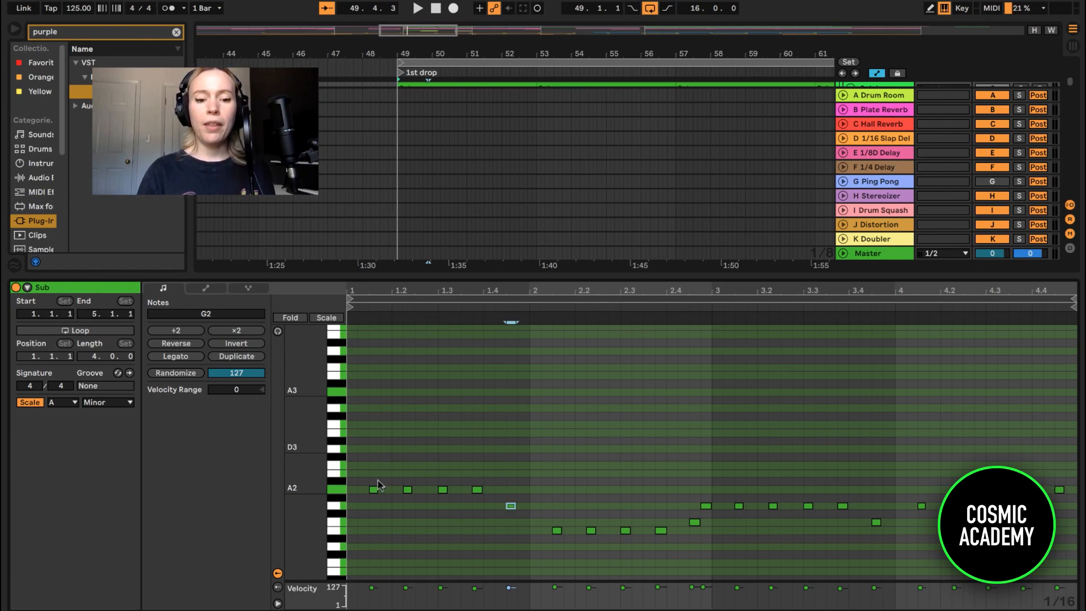
- Unsolo the Top Bass track and look over the kick, bass and percussion tracks at the first drop
{"action": "left_click_drag", "start_coordinate": [481, 277], "coordinate": [481, 463]}
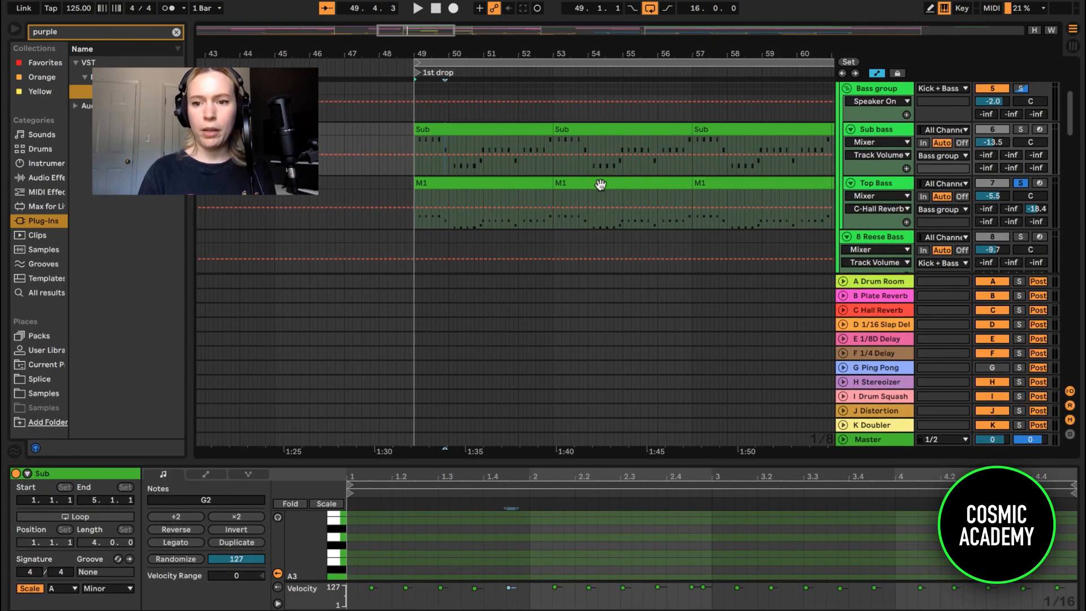
{"action": "scroll", "coordinate": [597, 184], "scroll_direction": "up", "scroll_amount": 2}
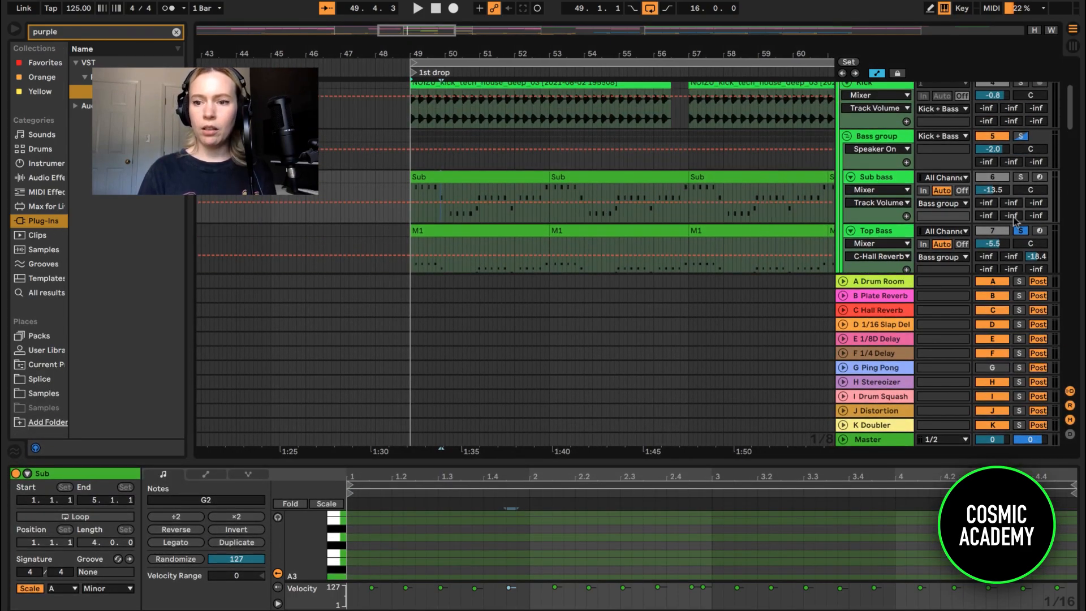
{"action": "left_click", "coordinate": [1020, 231]}
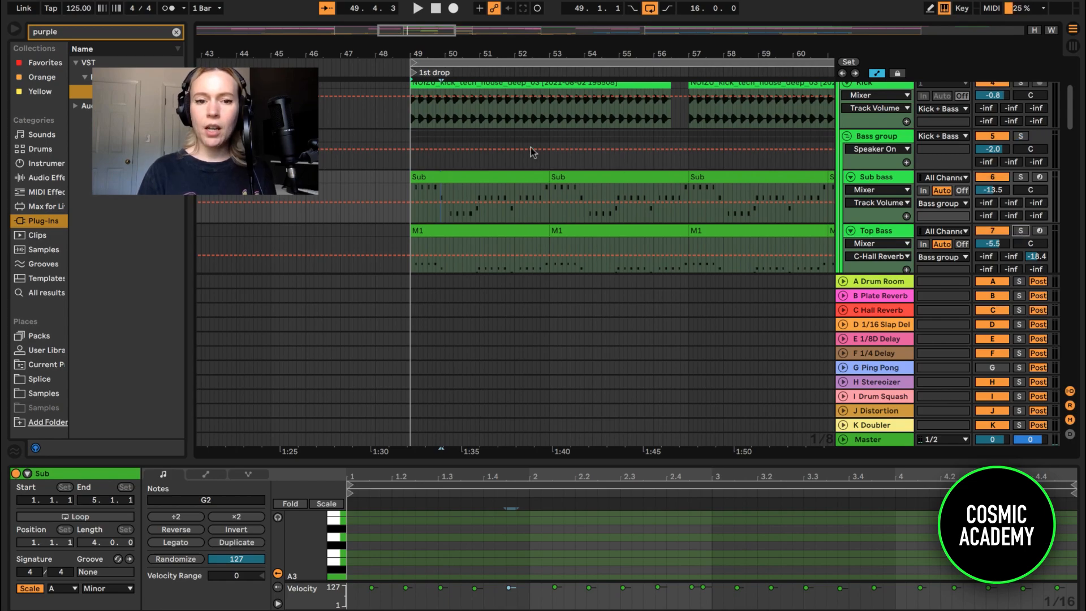
{"action": "scroll", "coordinate": [568, 201], "scroll_direction": "down", "scroll_amount": 10}
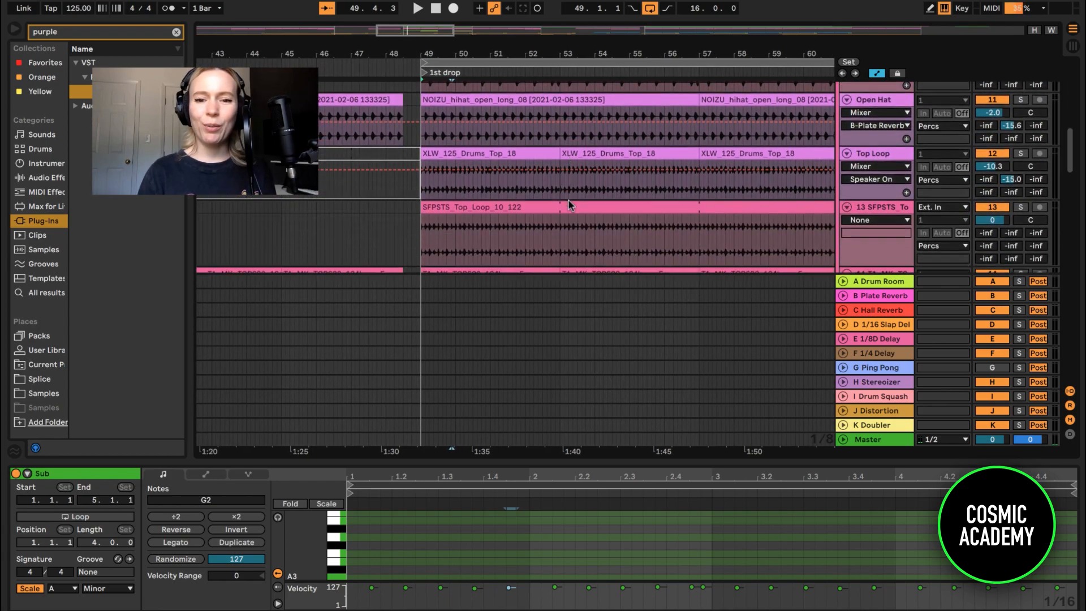
{"action": "scroll", "coordinate": [568, 201], "scroll_direction": "up", "scroll_amount": 5}
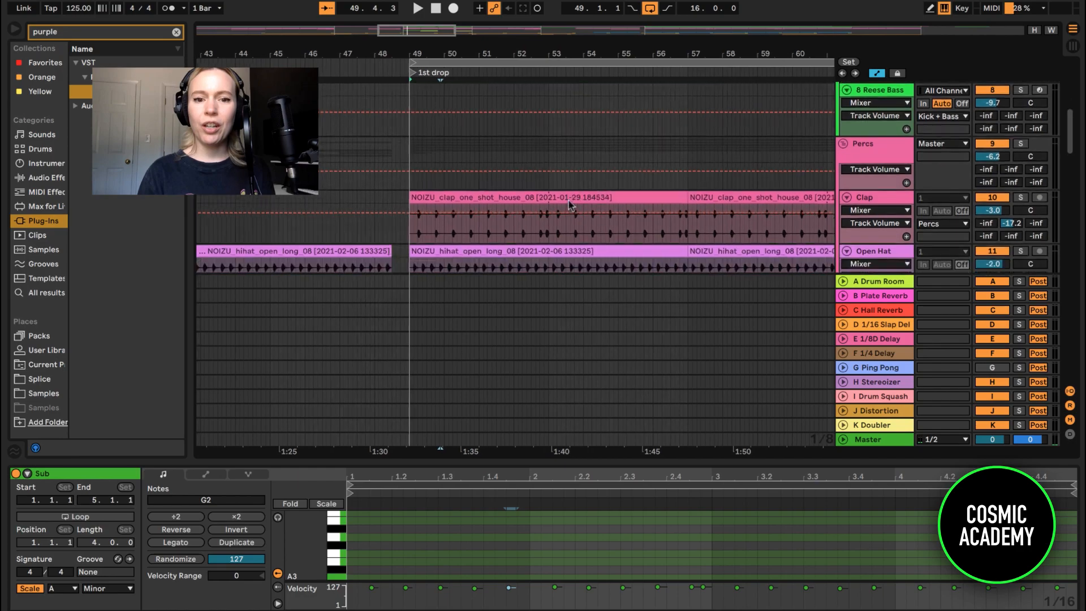
{"action": "scroll", "coordinate": [569, 212], "scroll_direction": "down", "scroll_amount": 6}
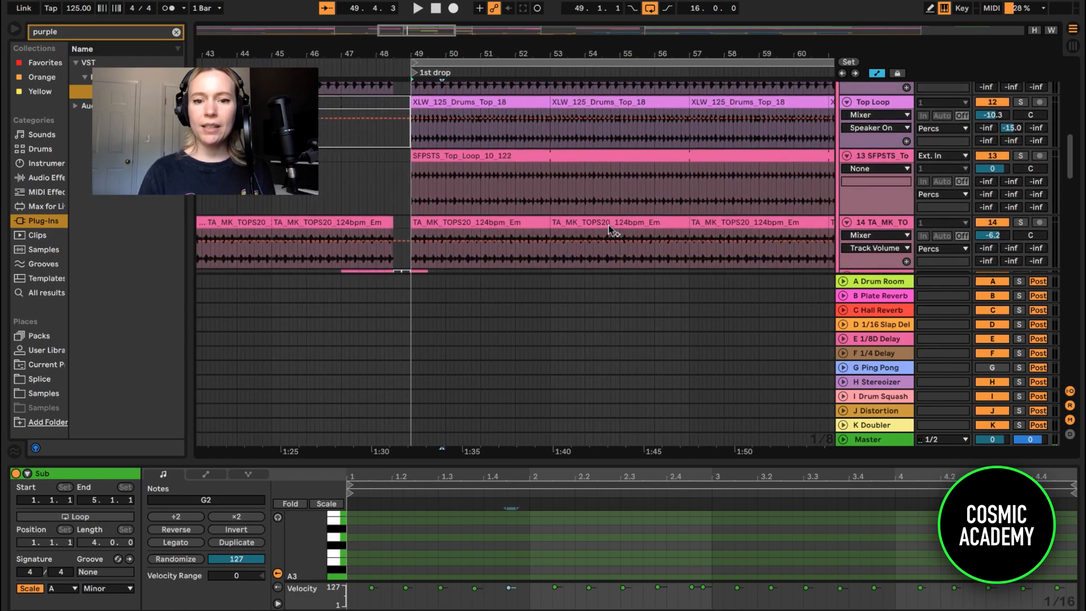
{"action": "scroll", "coordinate": [609, 231], "scroll_direction": "up", "scroll_amount": 8}
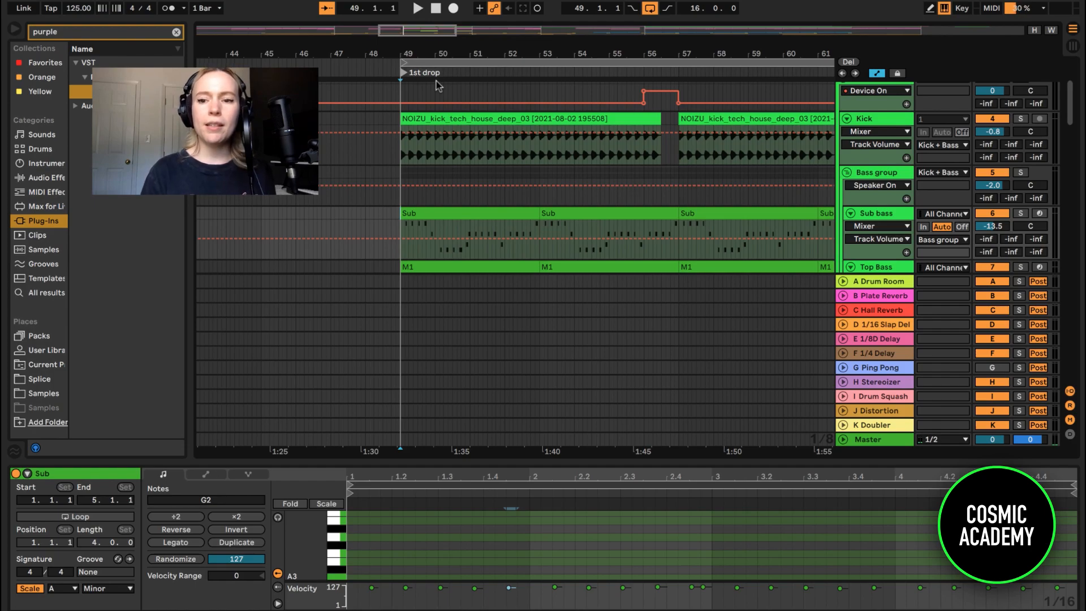
- Play the first drop from bar 49 and listen to the sub bass and top bass together
{"action": "scroll", "coordinate": [458, 153], "scroll_direction": "down", "scroll_amount": 5}
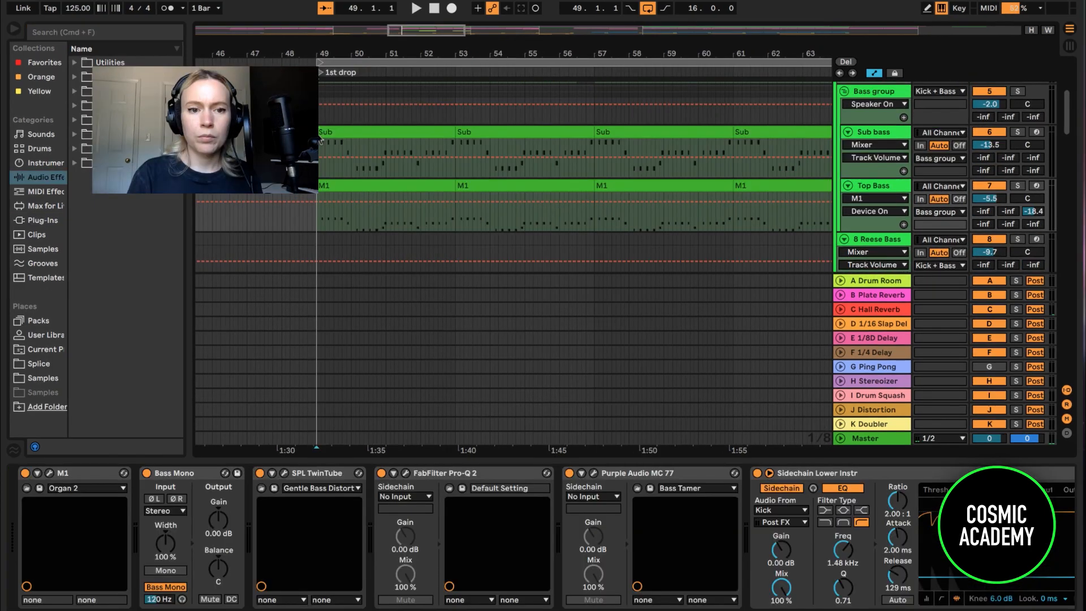
{"action": "key", "text": "space"}
{"action": "scroll", "coordinate": [319, 139], "scroll_direction": "up", "scroll_amount": 1}
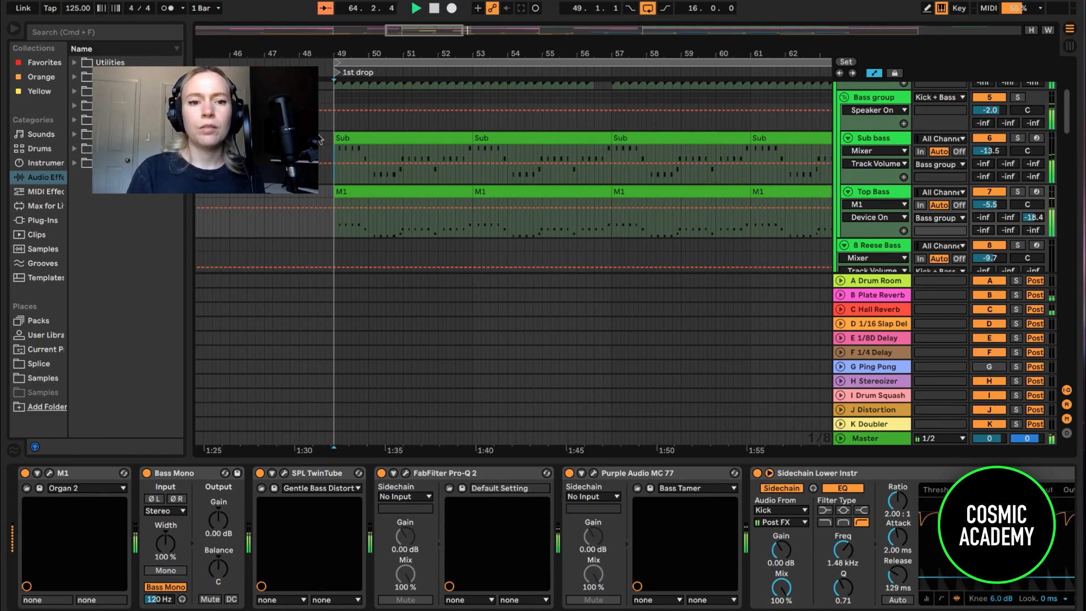
{"action": "key", "text": "space"}
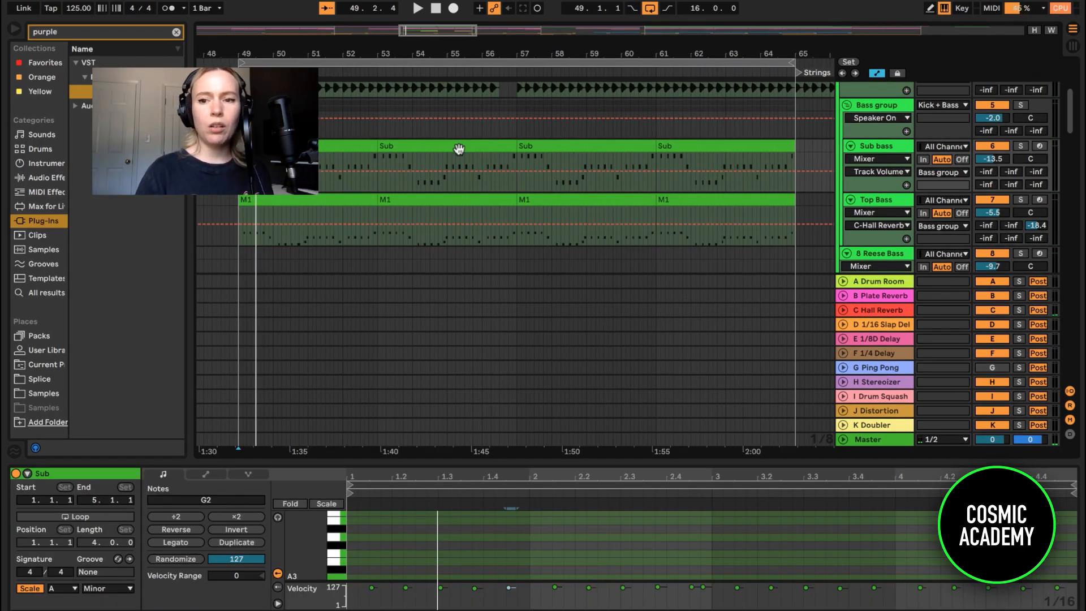
- Open FabFilter Pro-Q 2 on the Top Bass track and slightly lower the Q of its 12 dB/oct low-cut band
{"action": "left_click", "coordinate": [886, 201]}
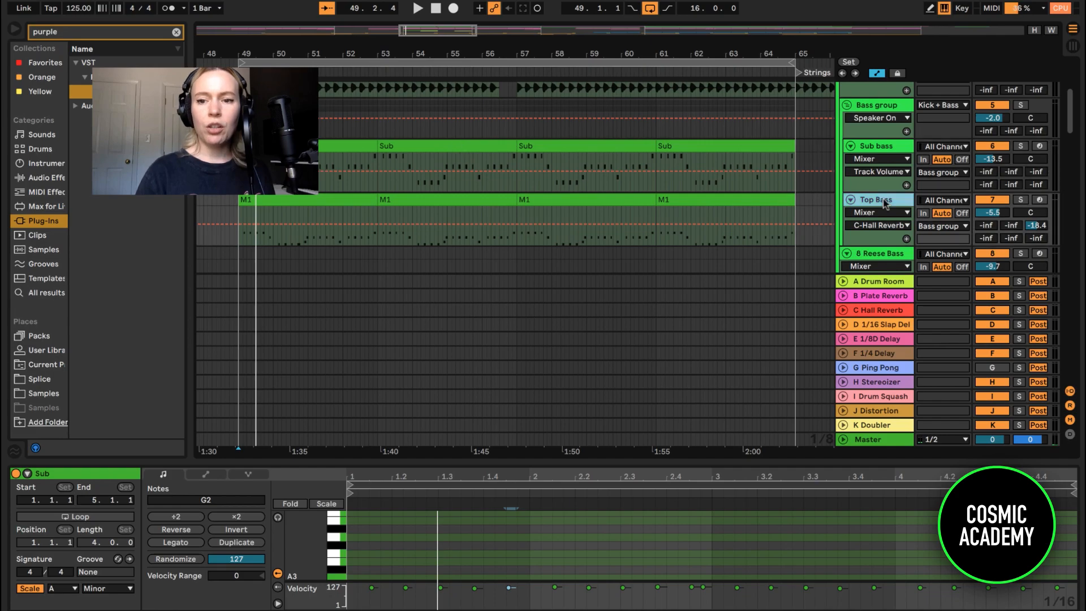
{"action": "double_click", "coordinate": [886, 204]}
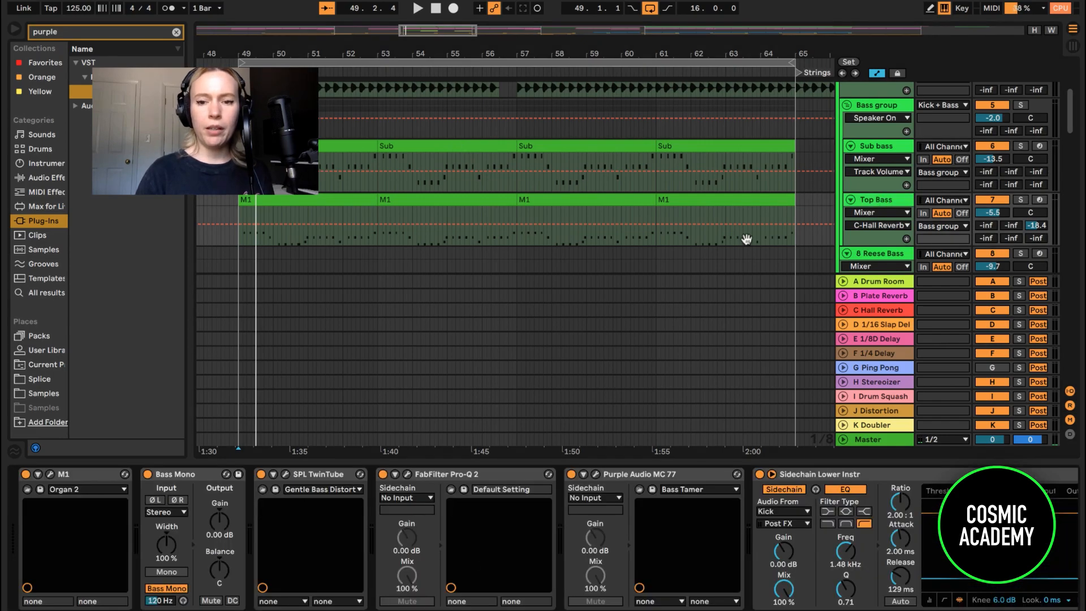
{"action": "left_click", "coordinate": [408, 475]}
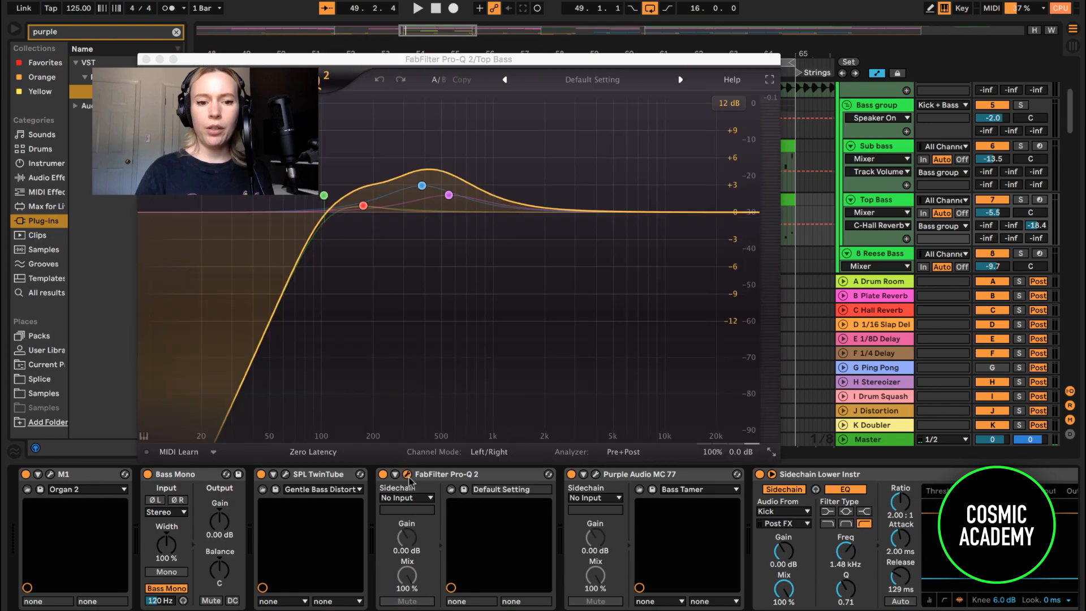
{"action": "left_click", "coordinate": [324, 196]}
{"action": "left_click_drag", "start_coordinate": [324, 197], "coordinate": [325, 200]}
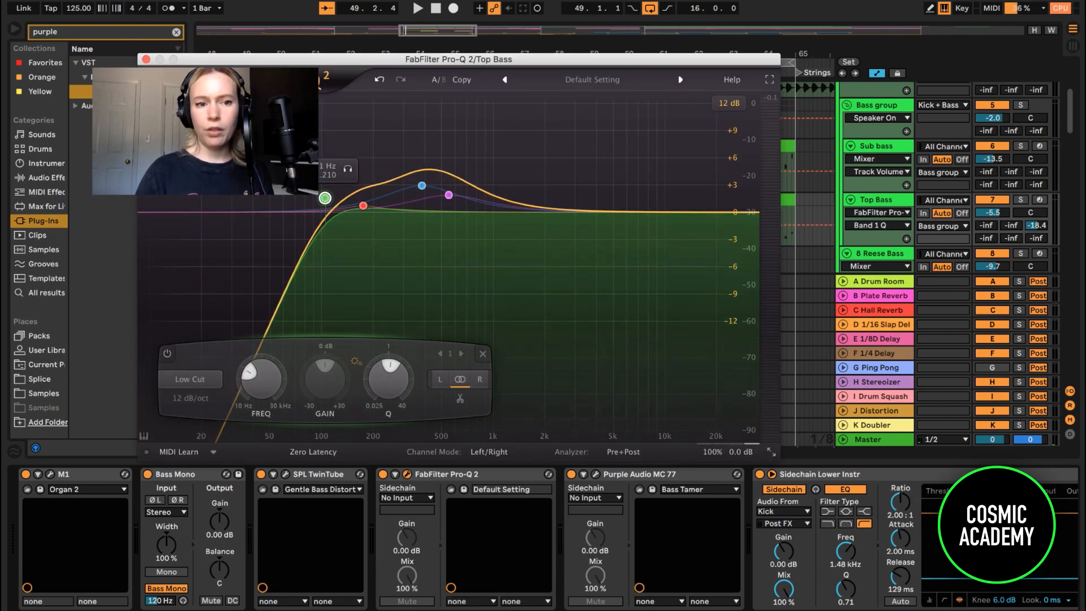
{"action": "left_click", "coordinate": [146, 60]}
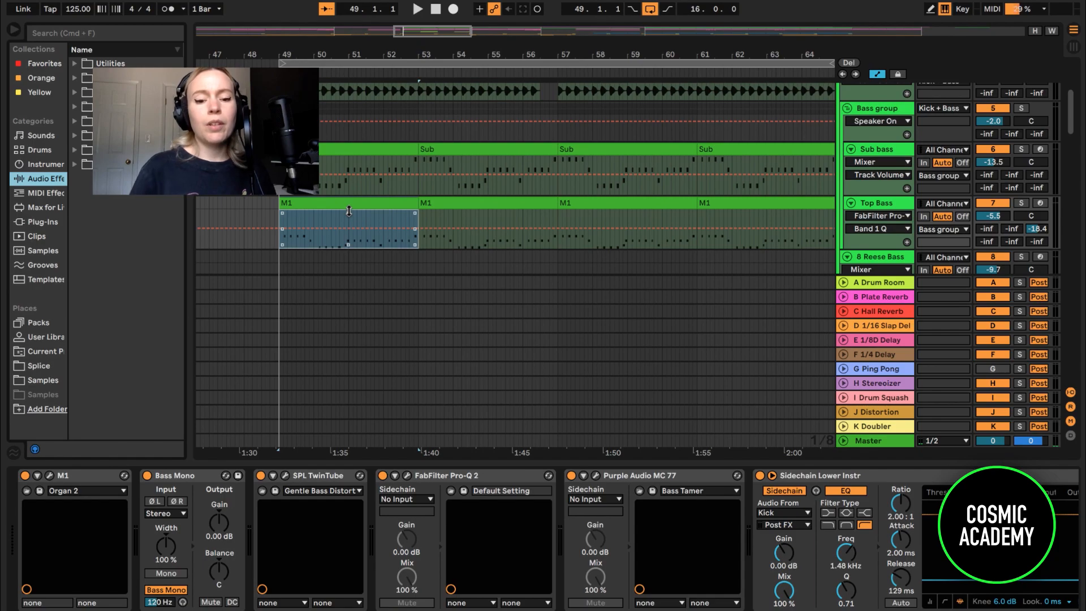